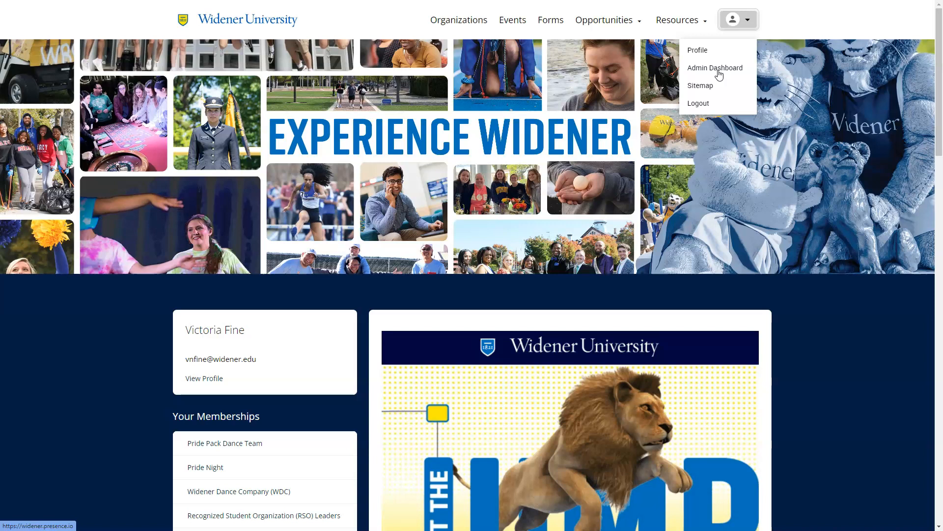
Step: Open Presence's Admin Dashboard from the account menu
left_click(719, 74)
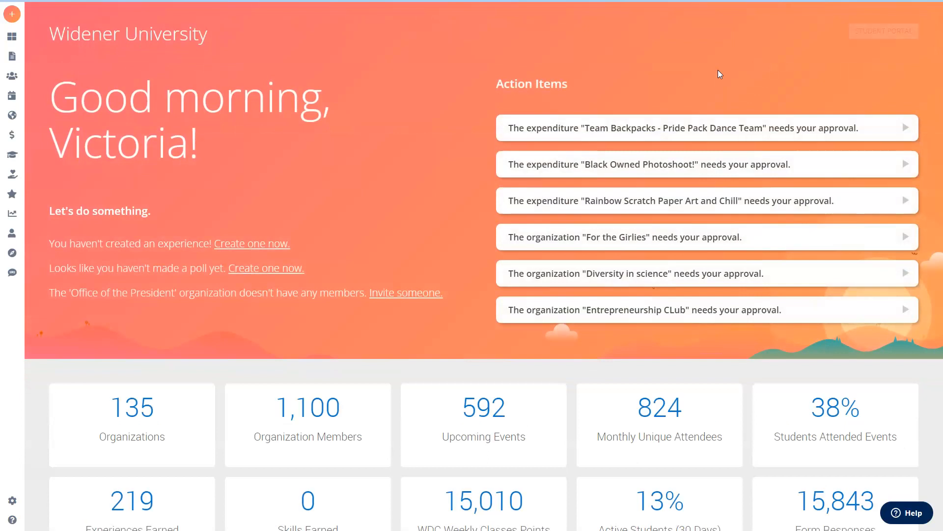
Step: Create a new Event from the sidebar's CREATE option to open the Event Registration form
mouse_move(16, 49)
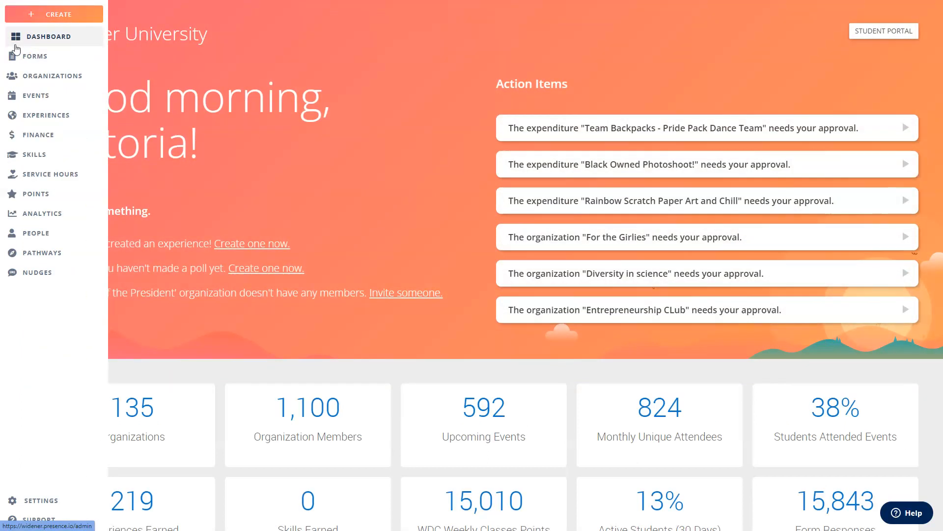
left_click(44, 13)
left_click(453, 109)
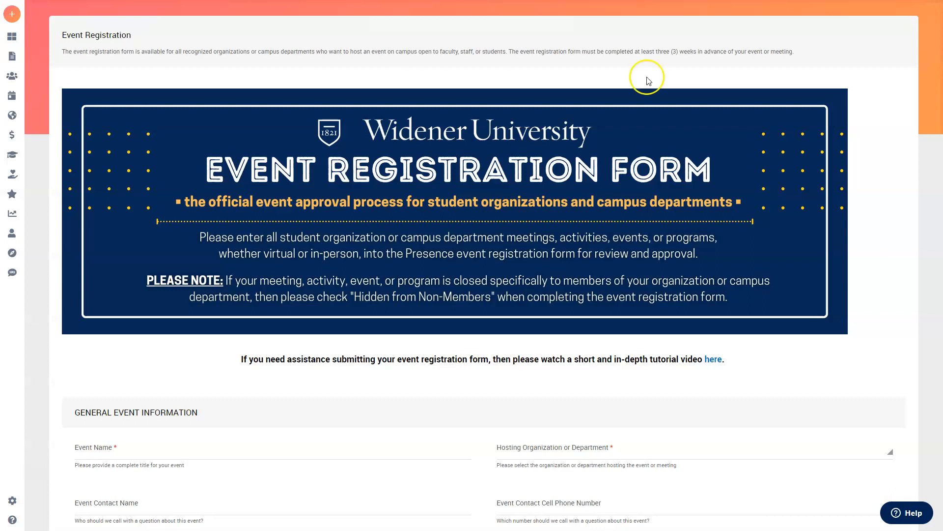
Step: Name the event 'RSO Leader Training' and set Recognized Student Organization (RSO) Leaders as host
scroll(487, 187, "down", 3)
scroll(400, 219, "down", 2)
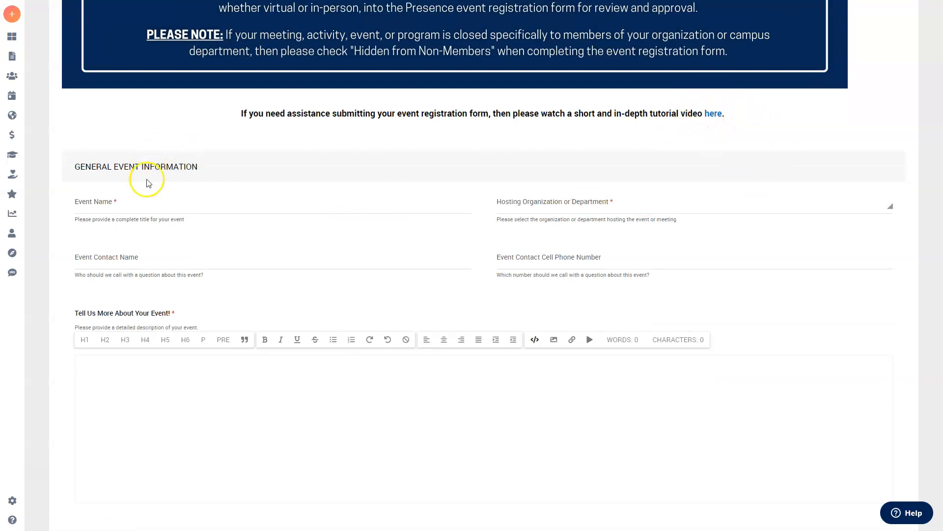
left_click(192, 205)
type("RSO Leader Training")
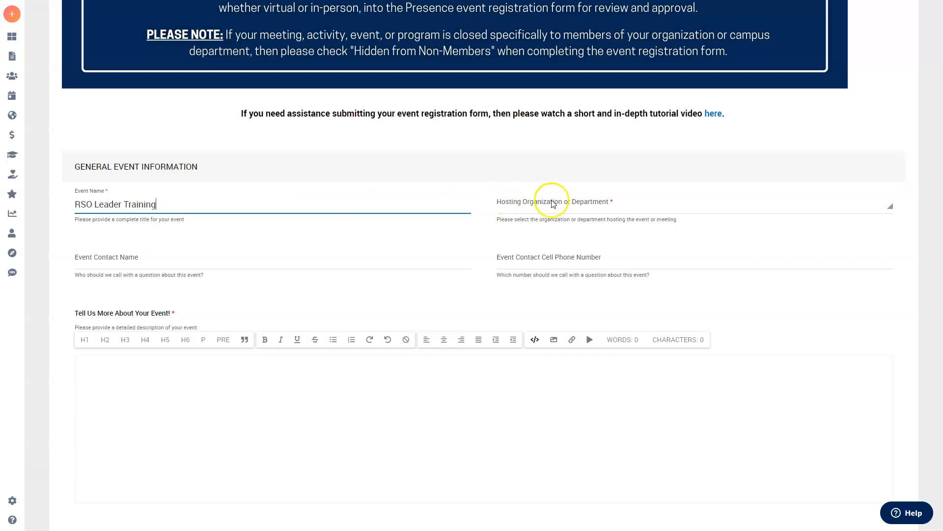
left_click(554, 204)
type("r")
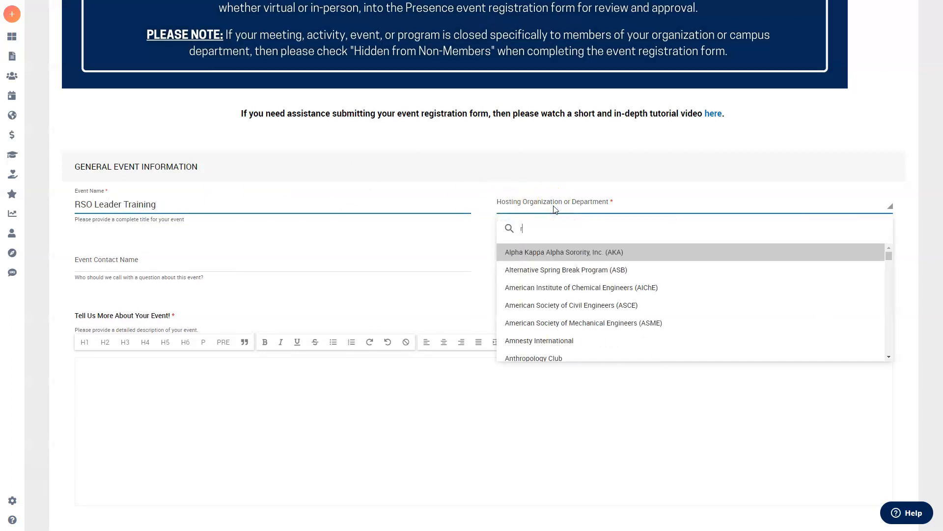
type("so")
left_click(571, 250)
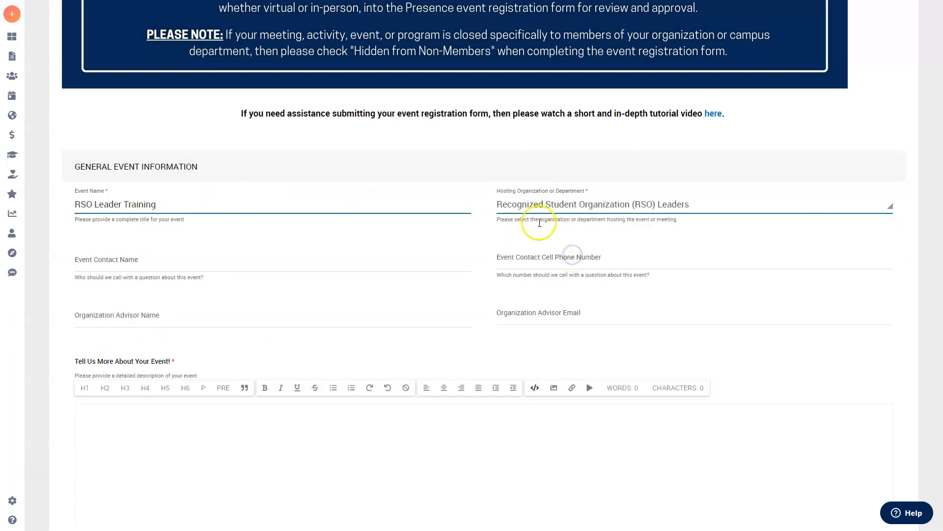
Step: Enter the event contact's full name and phone number
left_click(425, 261)
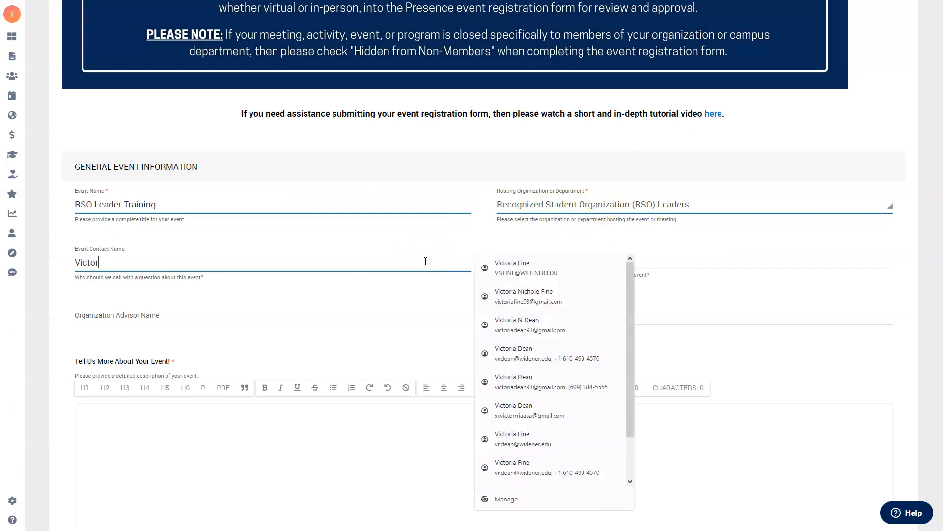
left_click(543, 261)
left_click(563, 240)
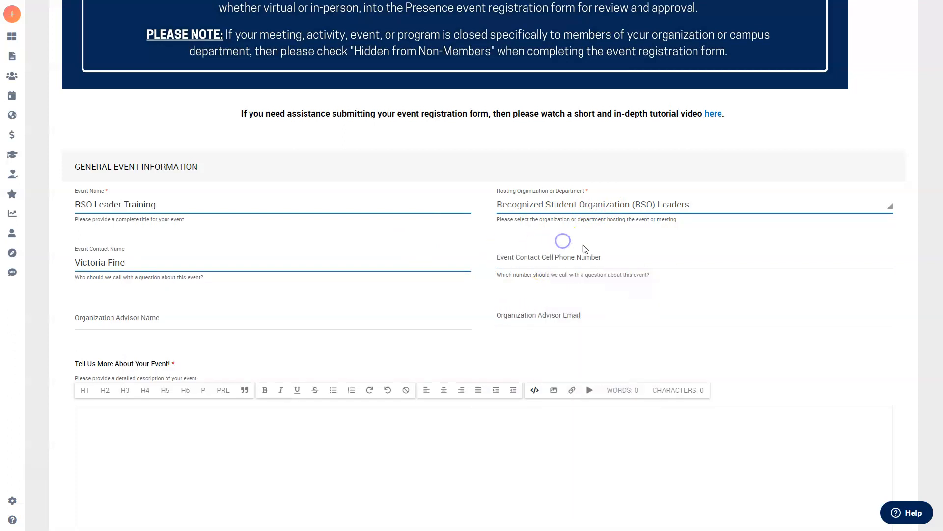
left_click(871, 263)
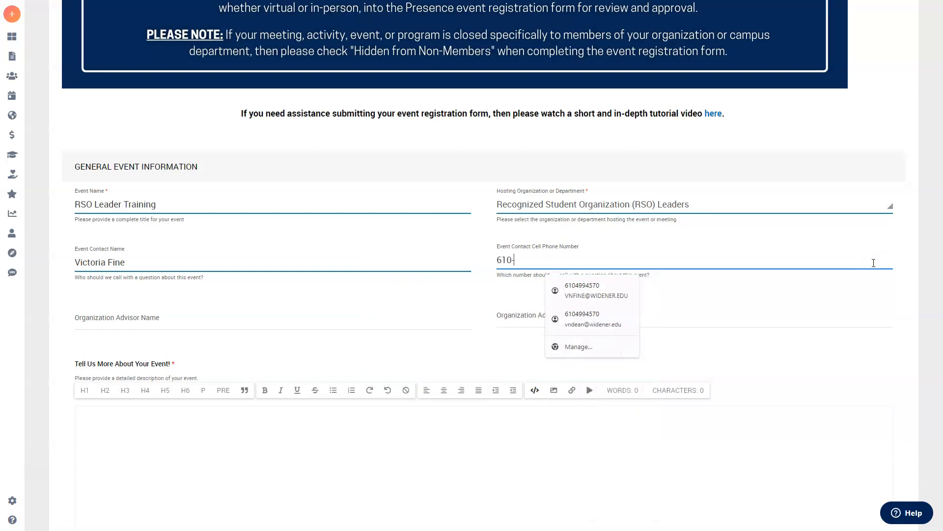
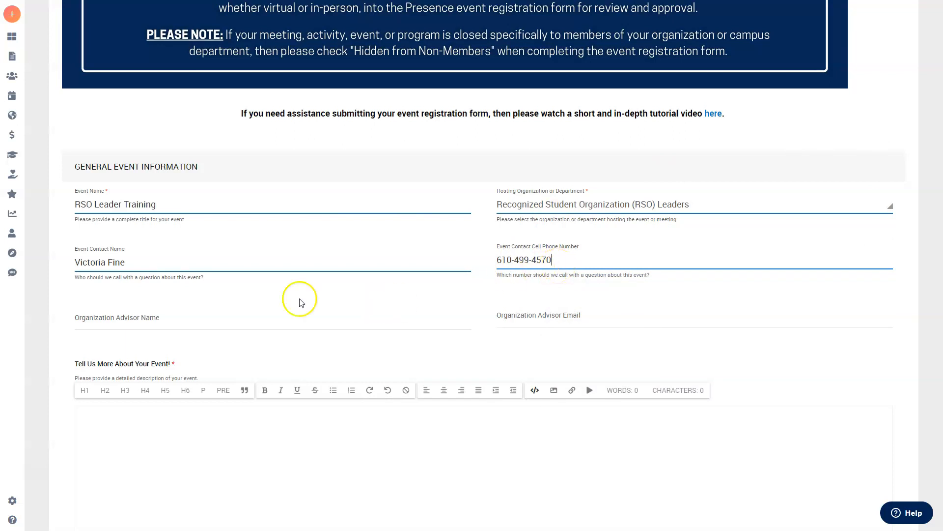
Step: Enter the organization advisor's name and pick their e-mail from the autofill suggestion
scroll(315, 304, "down", 1)
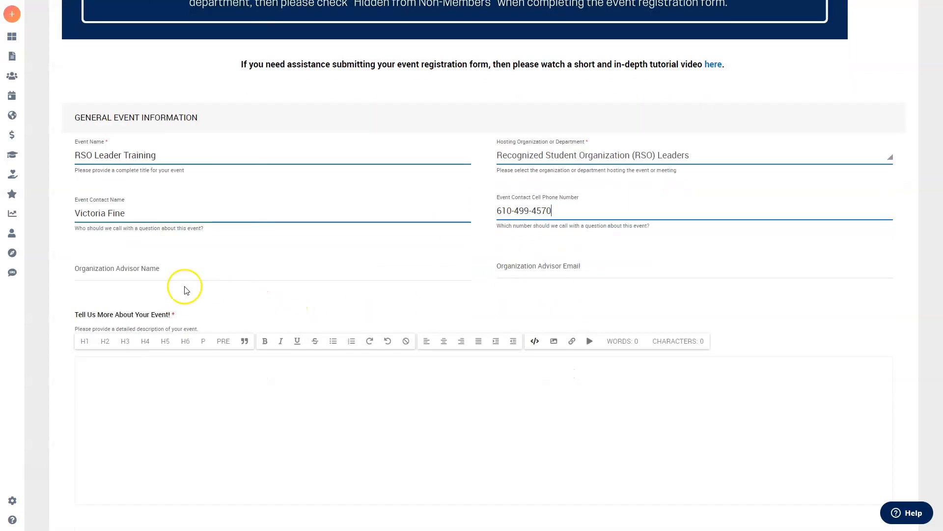
left_click(162, 272)
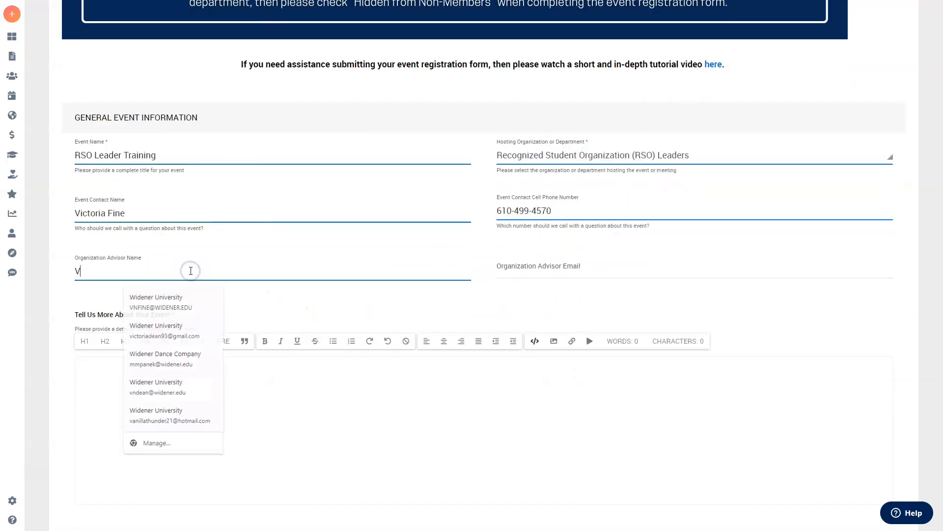
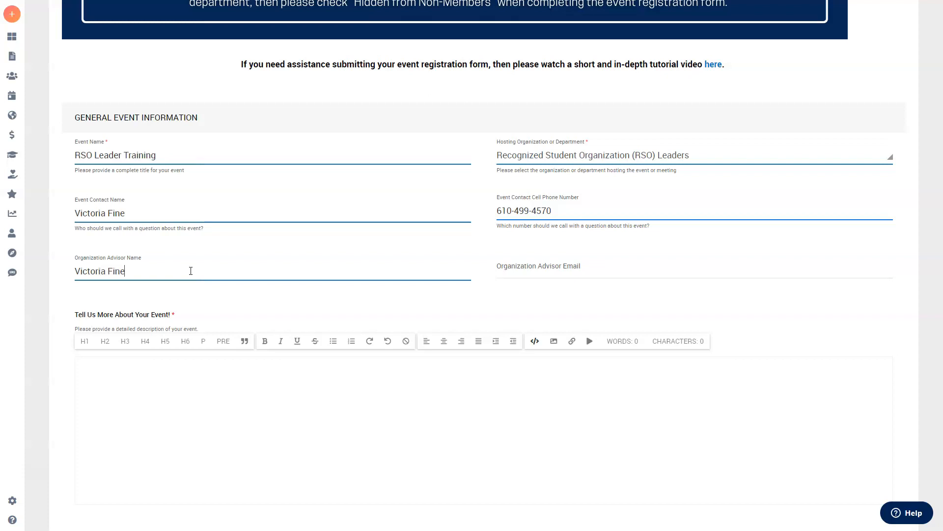
left_click(583, 268)
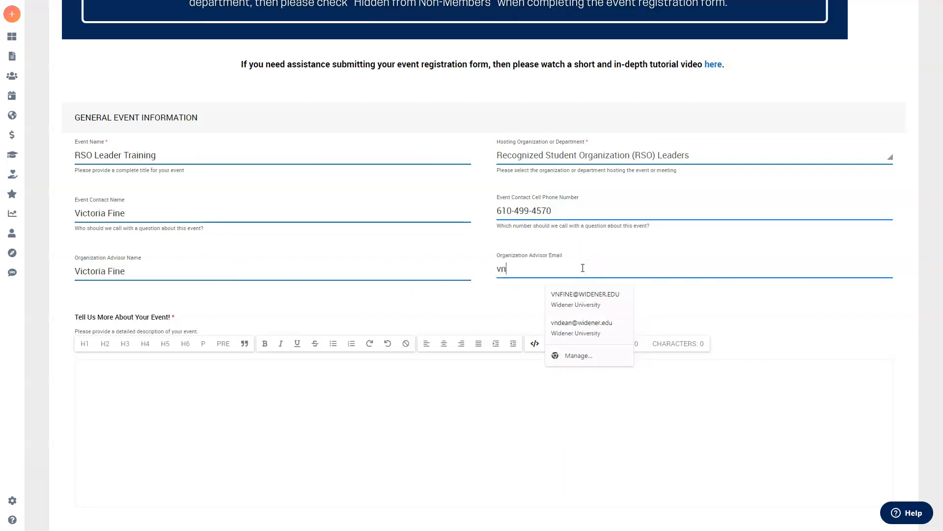
left_click(590, 294)
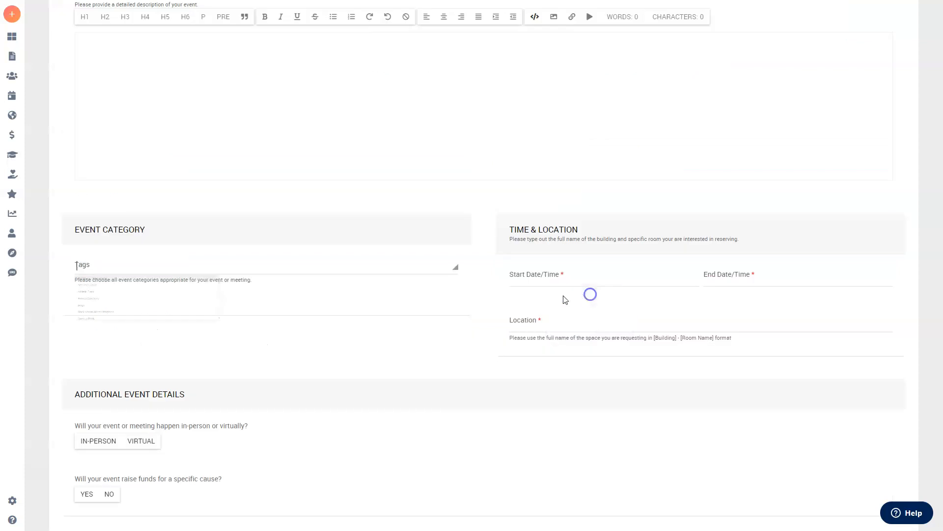
Step: Write the description: a required session for student leaders covering system tips, semester requirements and Modern Campus Involve App training
scroll(510, 308, "down", 2)
left_click(520, 353)
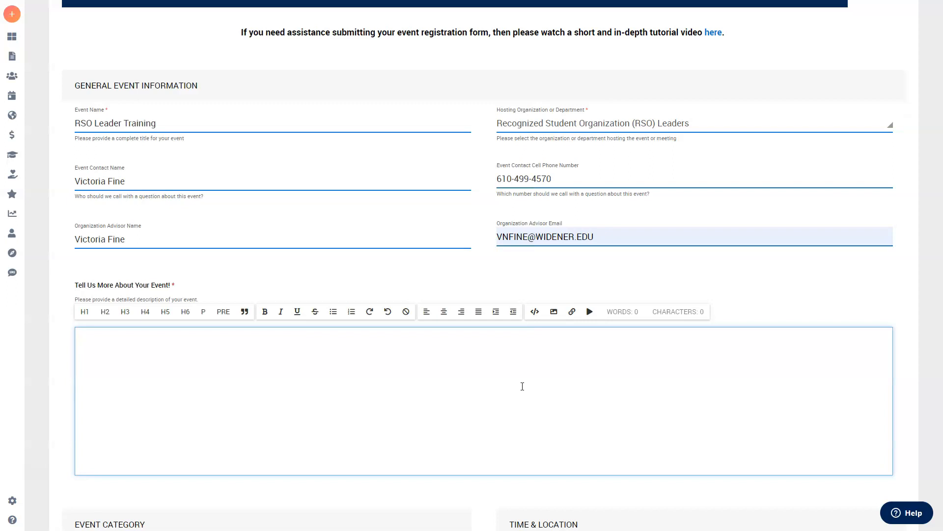
type("This RSO Leader Training is a required session for all st")
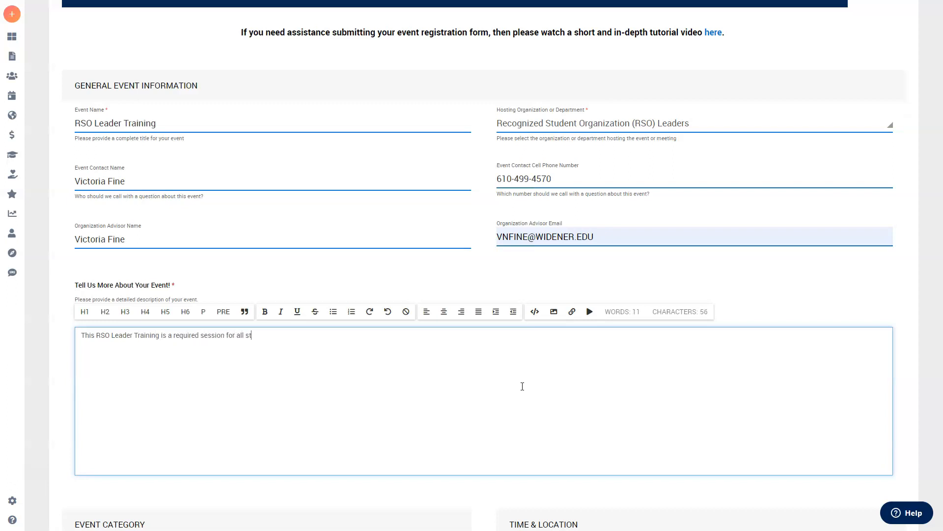
type("udent leaders in a Recognized Student Organization. During this ses")
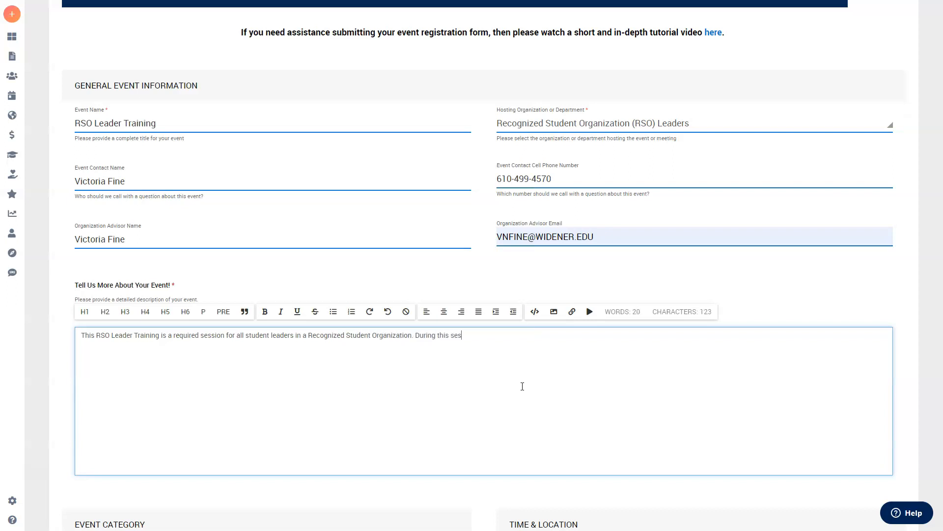
type("sion, we will cover tips and trick for tu")
type("ilizing the system and discuss h")
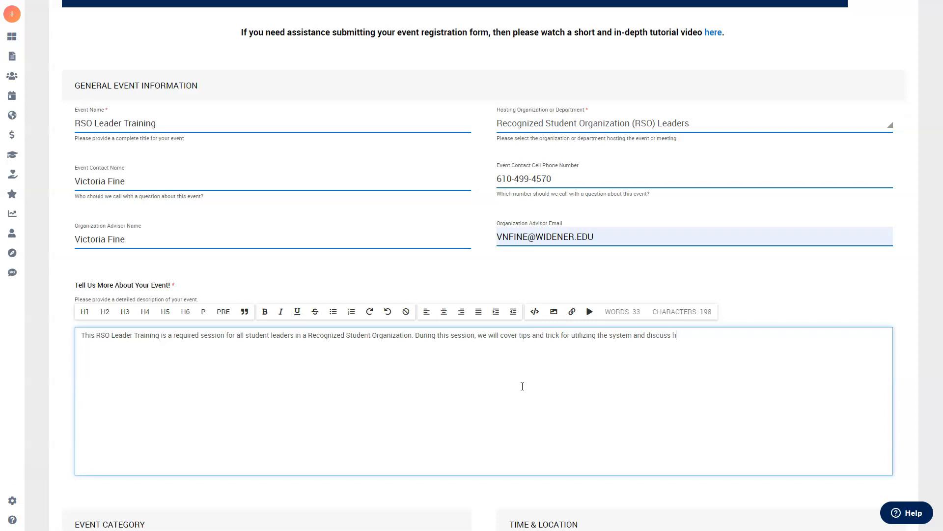
key("BackSpace")
type("all semester requirements. In additio")
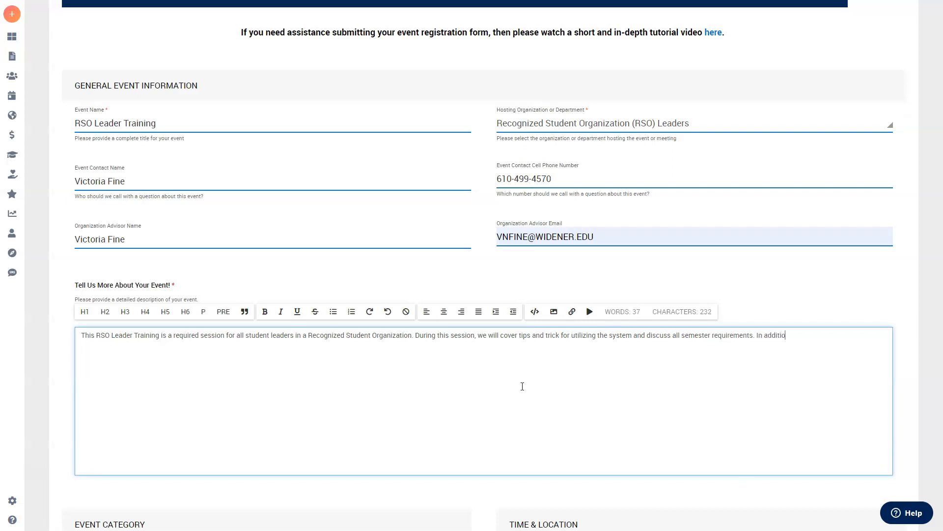
type("n, student leaders will undergo training on how ")
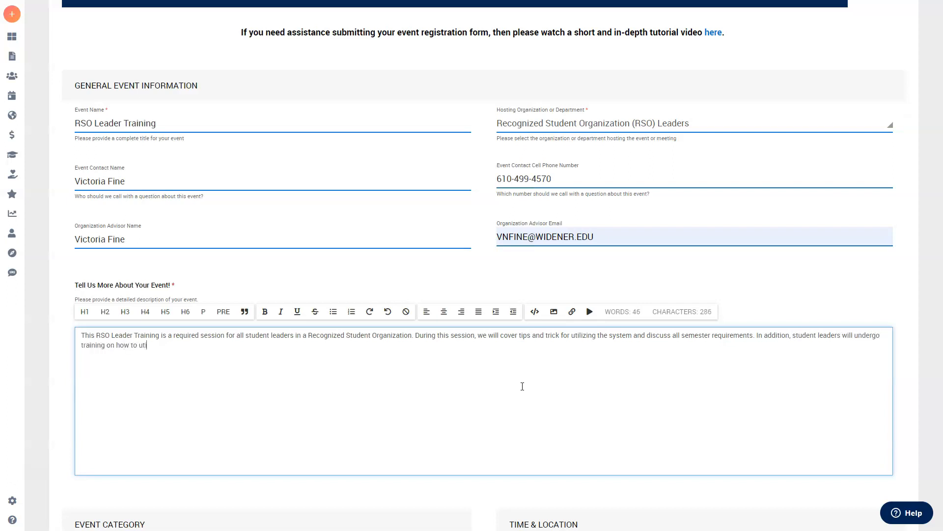
type("to utilize the Modern Campus Involve App.")
left_click(496, 382)
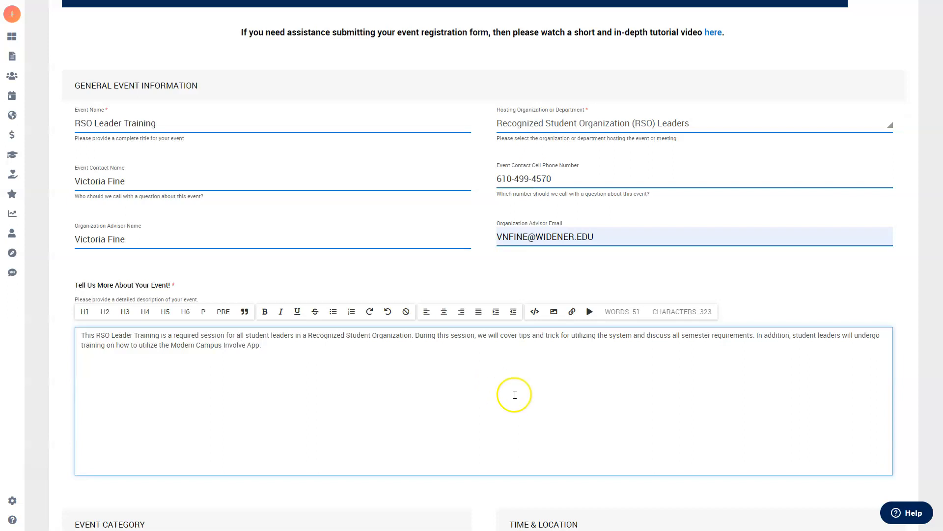
scroll(442, 375, "down", 5)
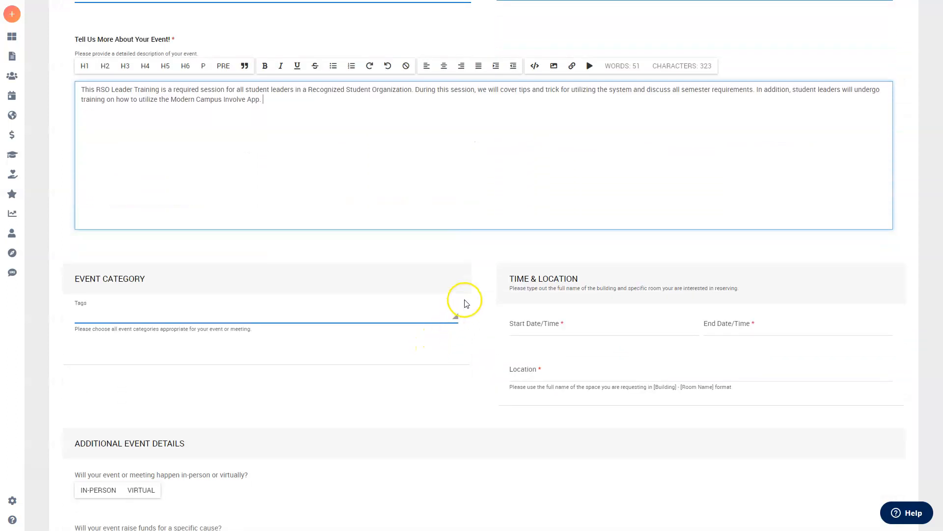
Step: Add the In-Person Meeting tag to the Event Category
left_click(456, 315)
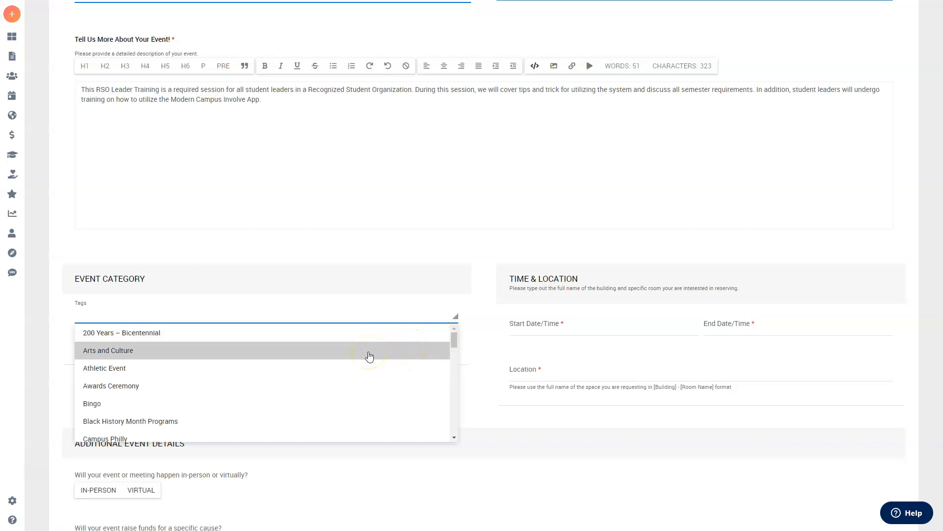
scroll(338, 359, "down", 3)
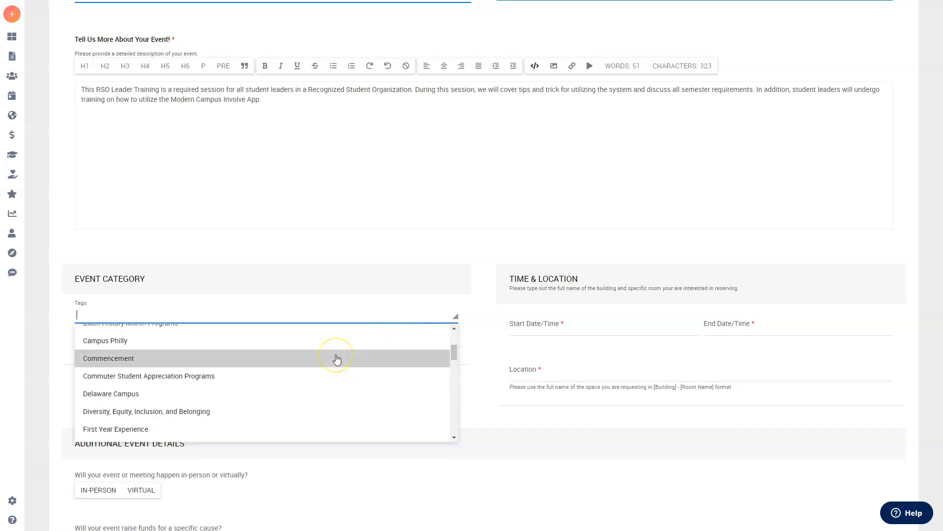
scroll(337, 359, "down", 5)
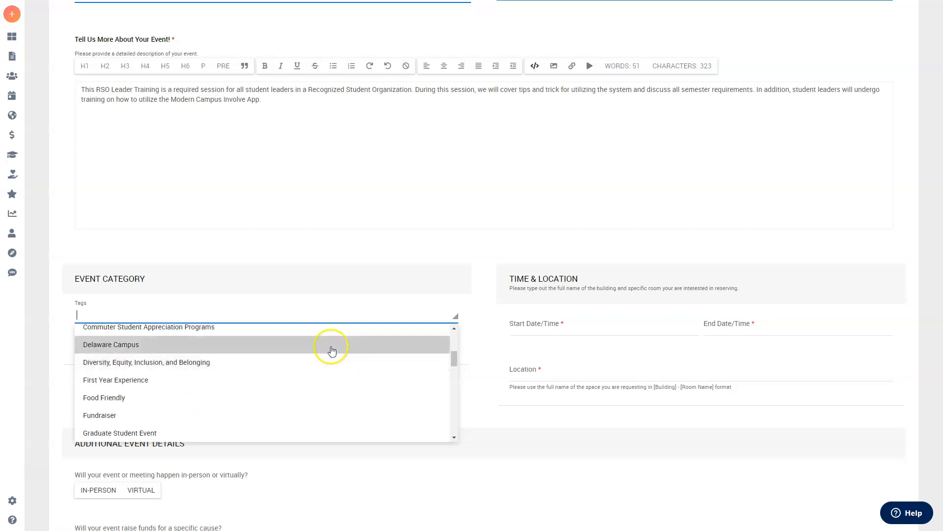
scroll(329, 352, "down", 2)
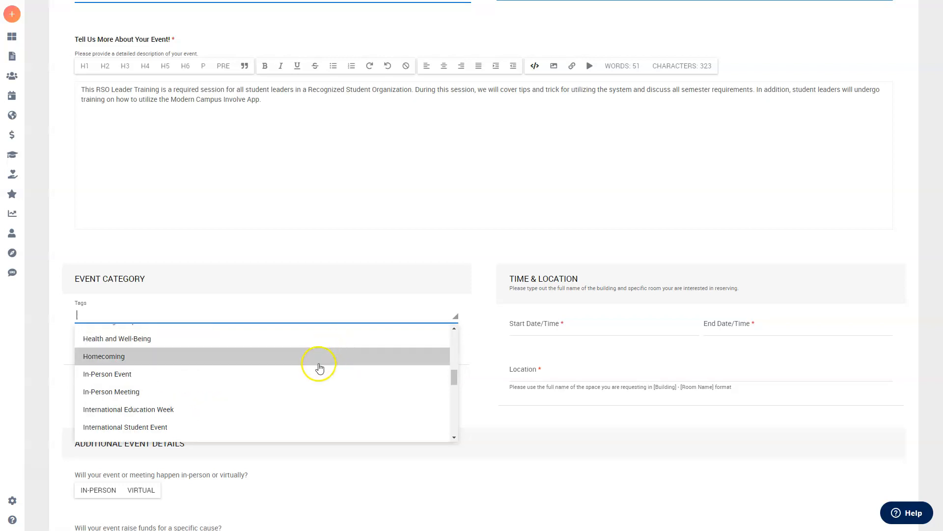
left_click(294, 391)
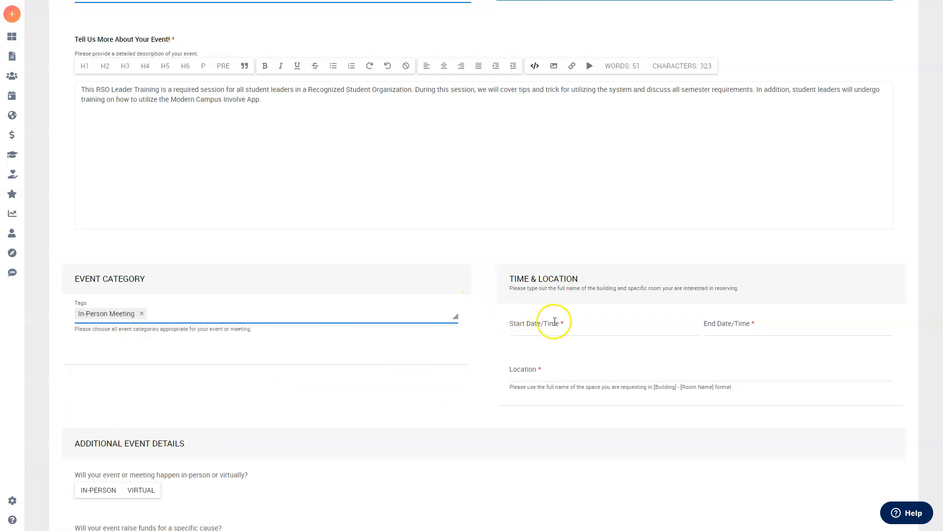
left_click(584, 326)
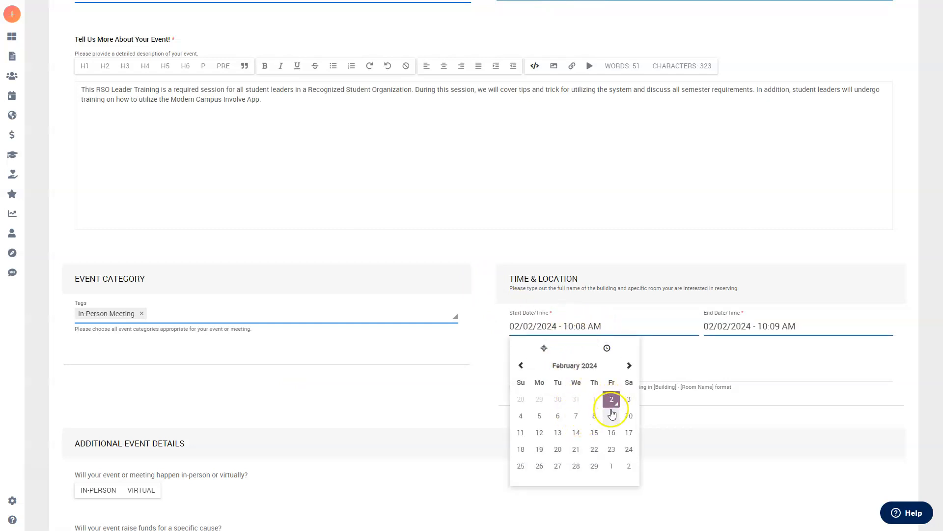
Step: Schedule the event on 02/23/2024 from 12:00 PM to 1:00 PM
left_click(616, 454)
left_click_drag(602, 326, 568, 326)
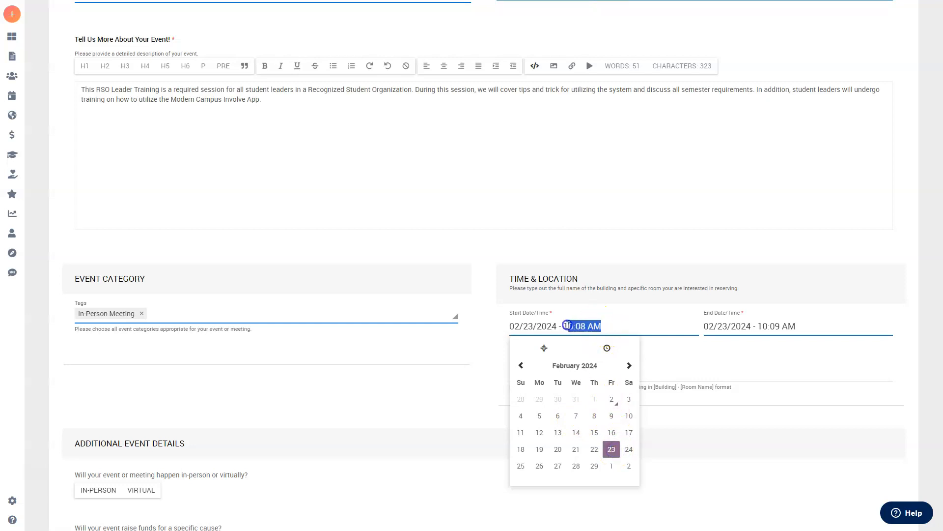
type("2:")
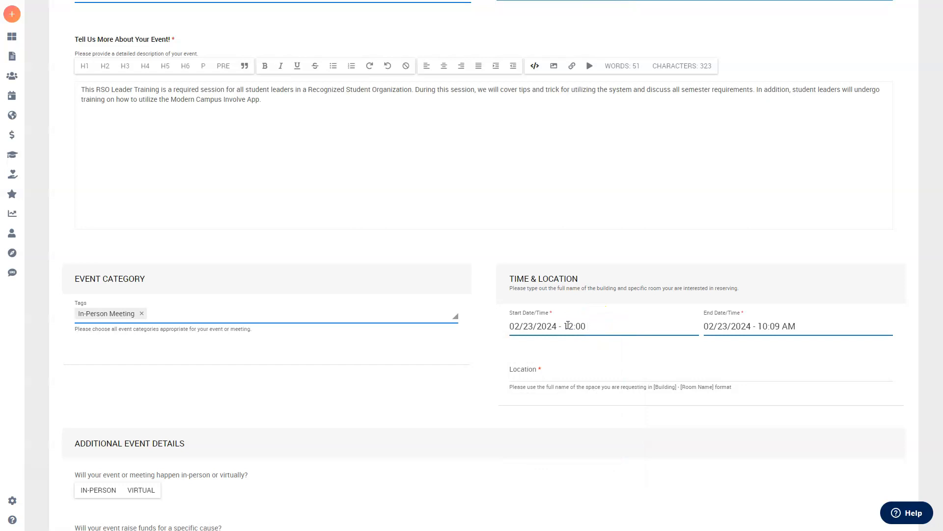
left_click(811, 324)
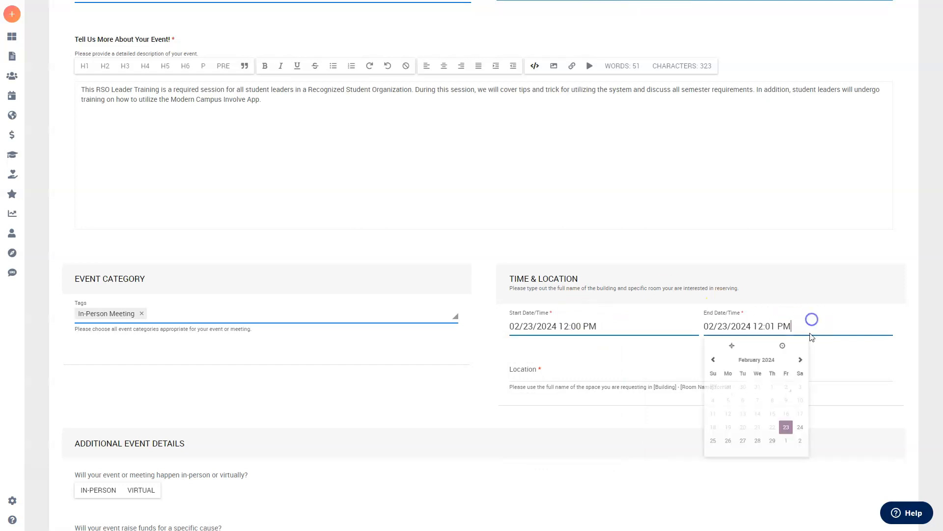
left_click(763, 327)
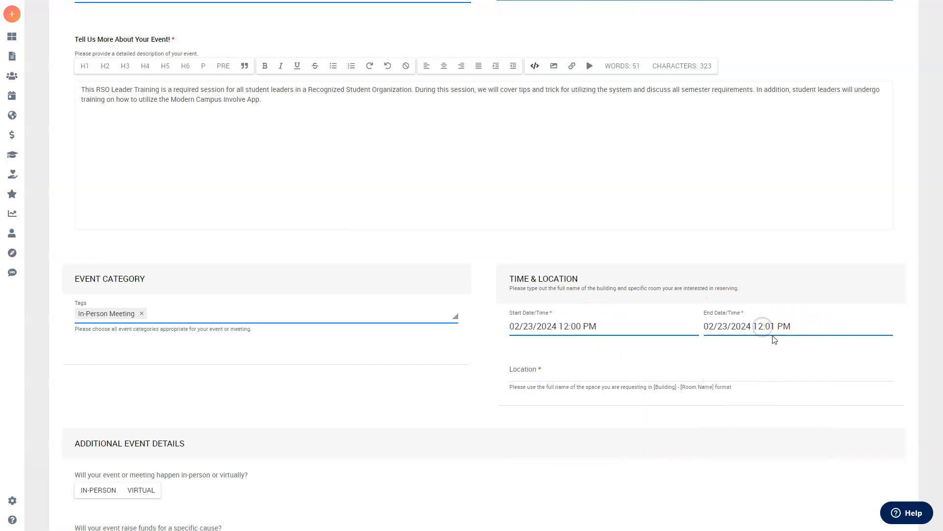
left_click(771, 328)
key("BackSpace")
type("0")
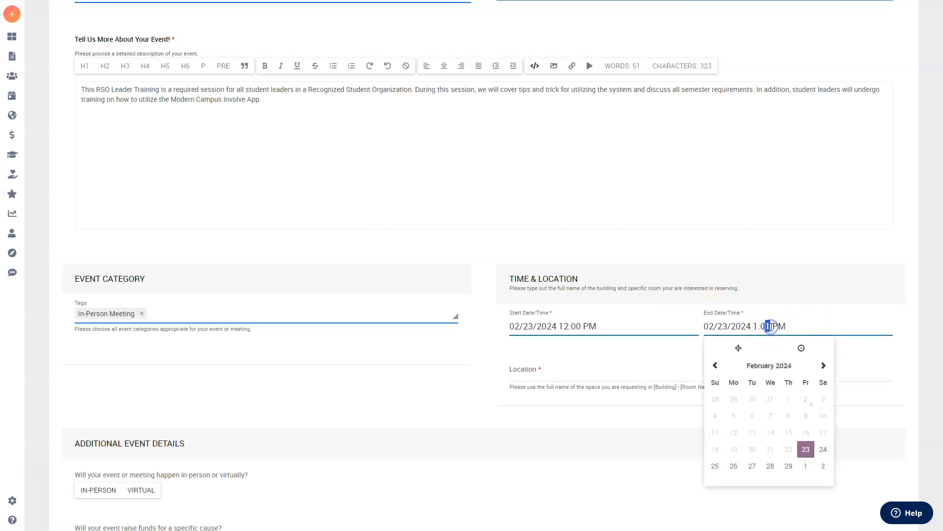
left_click(753, 282)
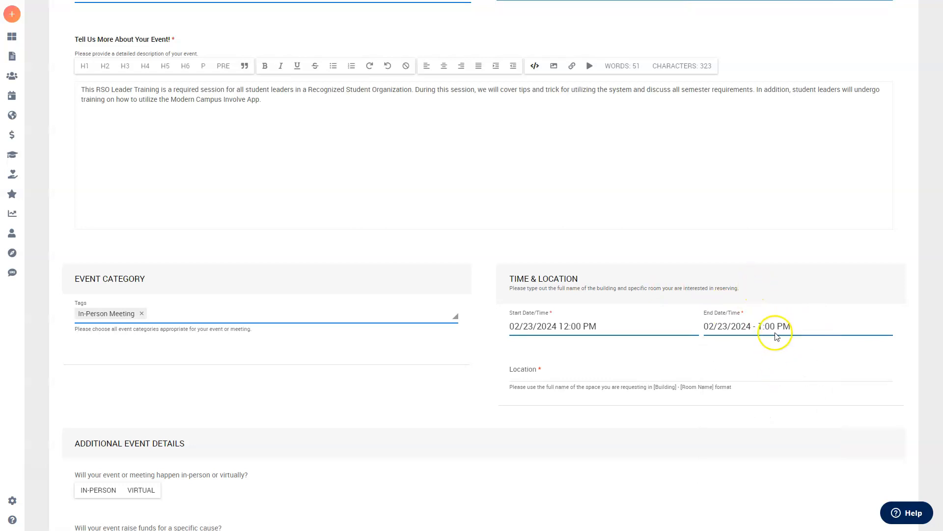
Step: Set the location to University Center - Webb Room
left_click(749, 369)
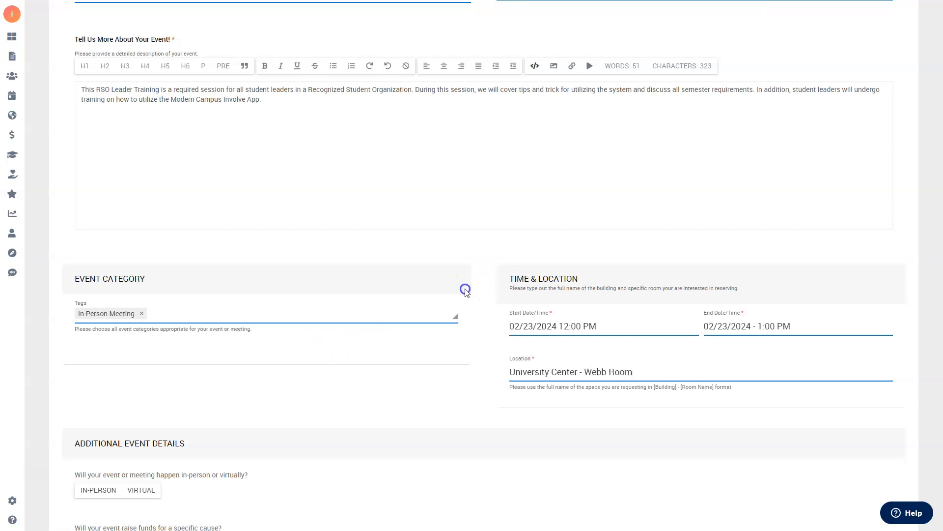
scroll(465, 289, "down", 3)
scroll(490, 259, "down", 2)
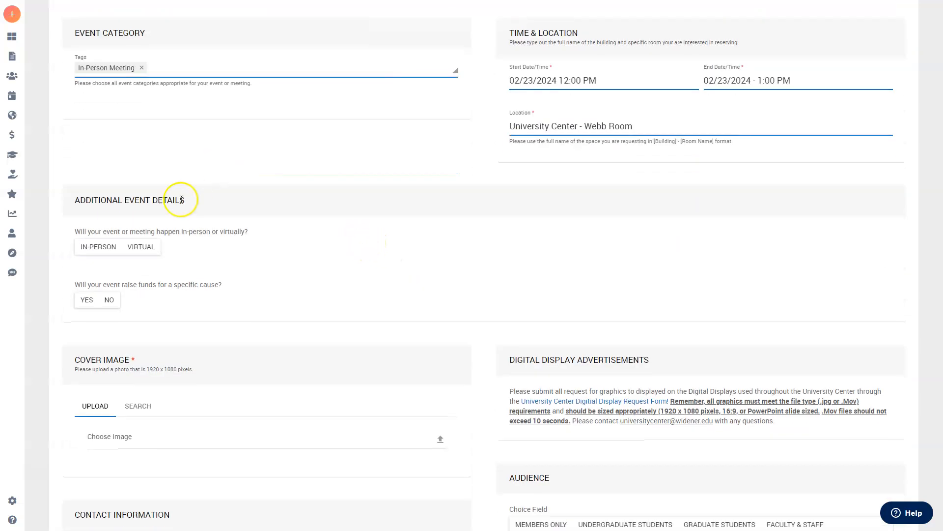
Step: Answer the event details: In-Person, On Campus, Yes to fundraising, No to the Fire Circle
left_click(112, 250)
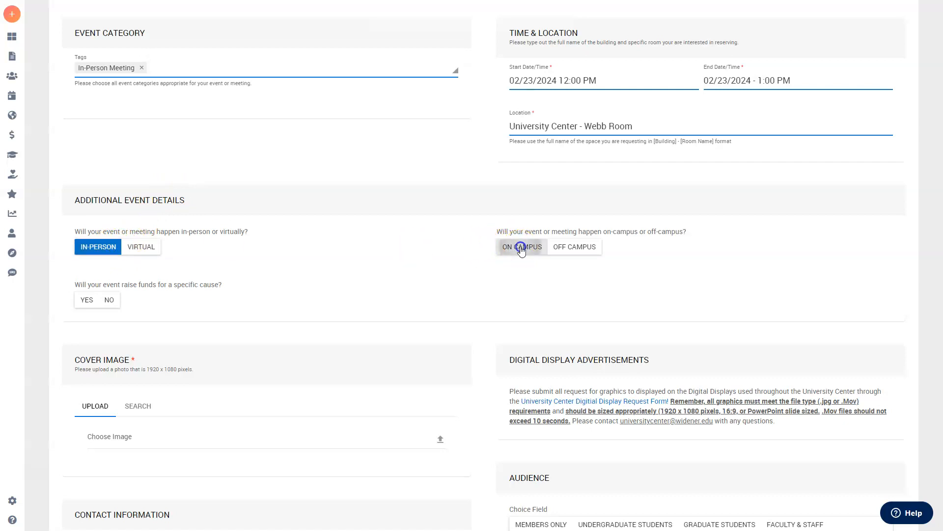
left_click(521, 247)
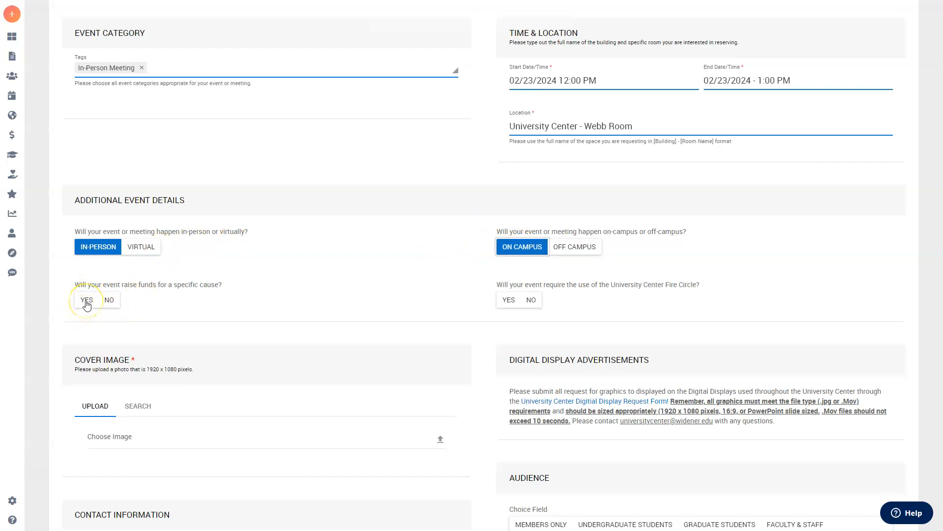
left_click(87, 300)
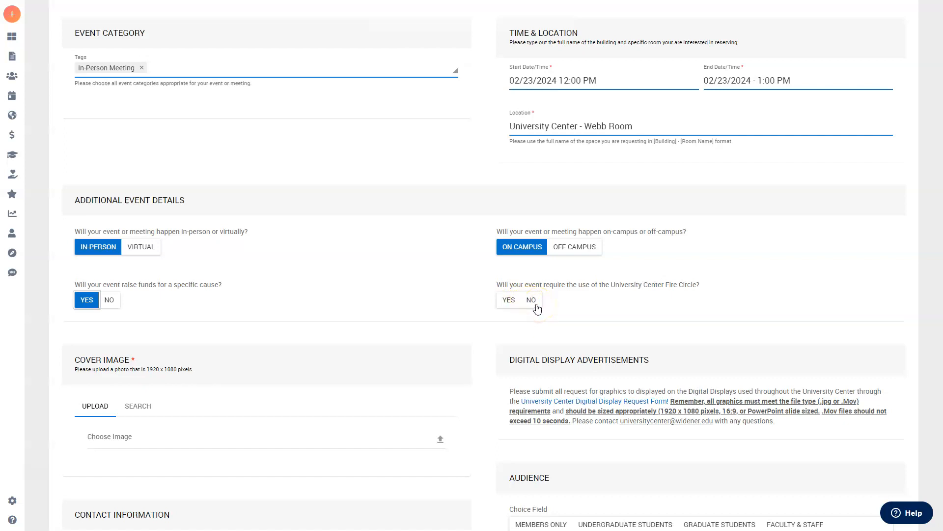
left_click(538, 309)
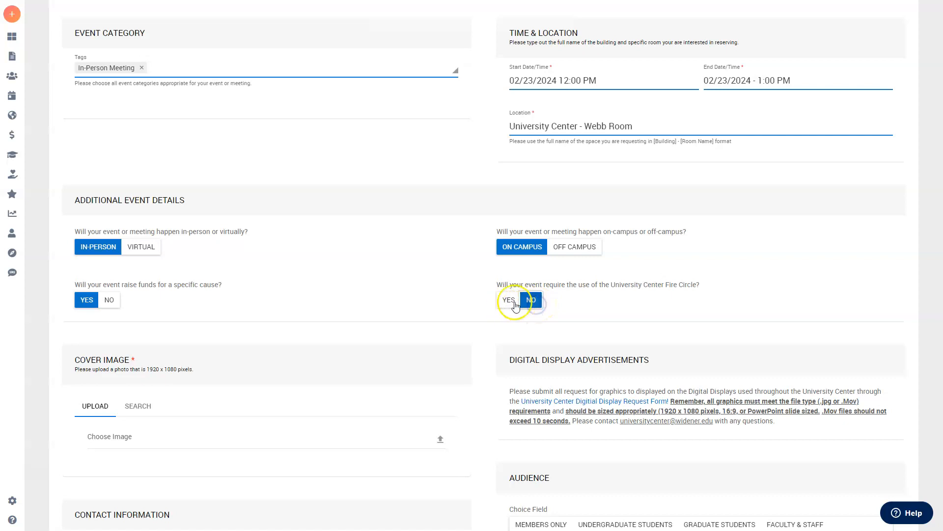
scroll(472, 285, "down", 3)
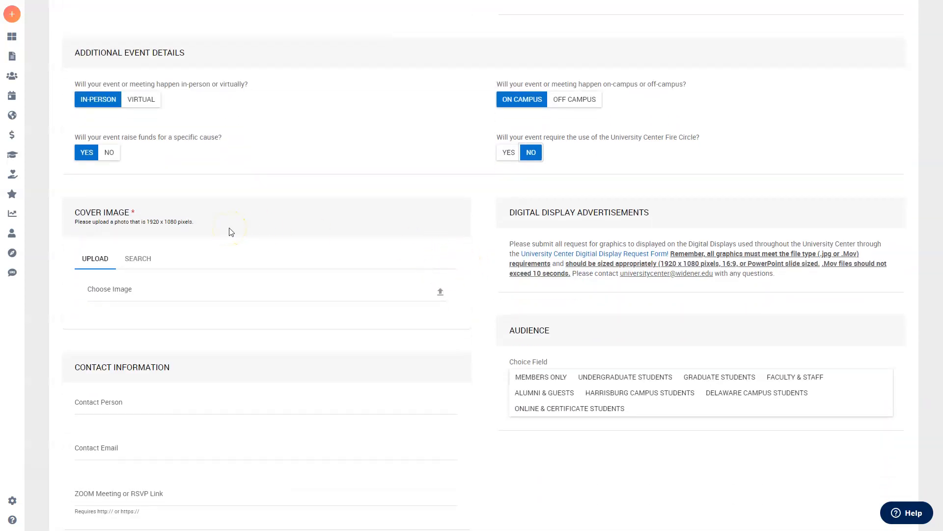
Step: Upload 'RSO Leader Training - SP 24.png' from Downloads as the cover image
scroll(231, 232, "down", 1)
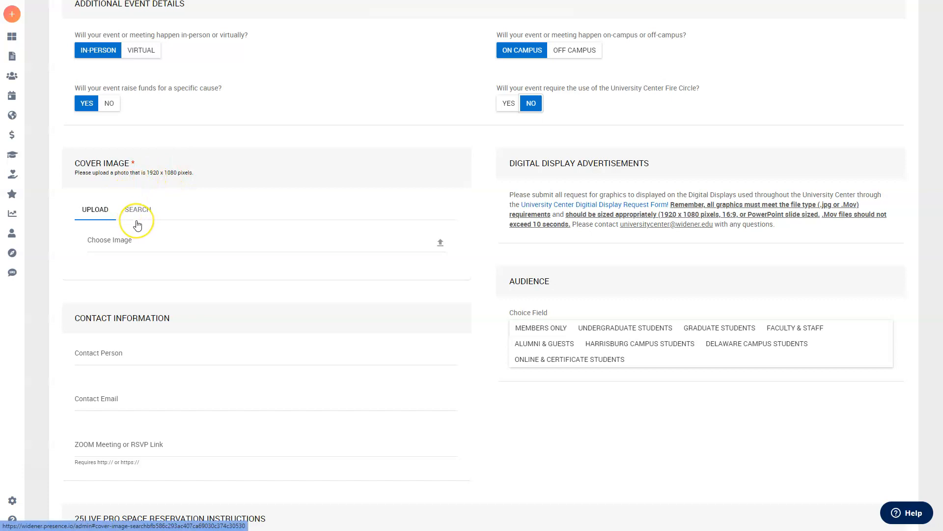
left_click(142, 247)
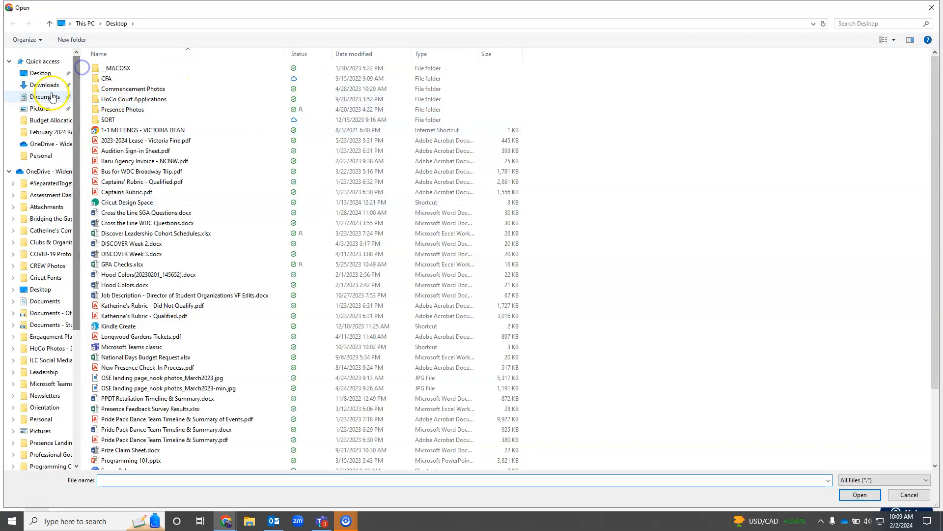
left_click(46, 85)
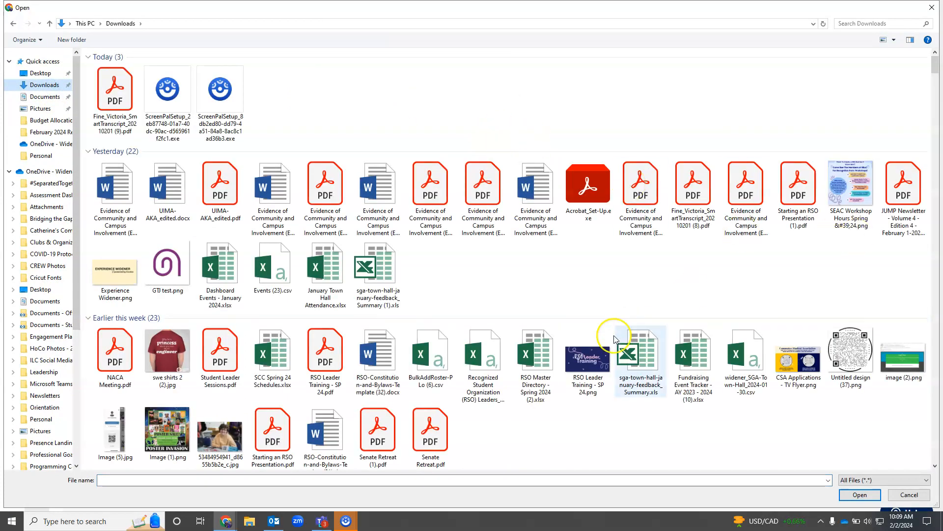
left_click(613, 339)
left_click(859, 495)
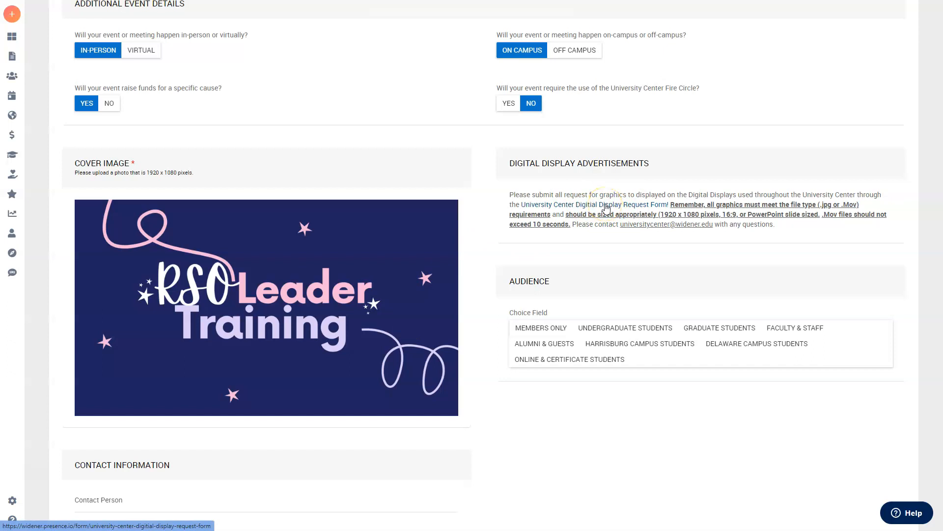
Step: Set the Audience field to Undergraduate Students only, leaving Members Only unselected
scroll(480, 270, "down", 2)
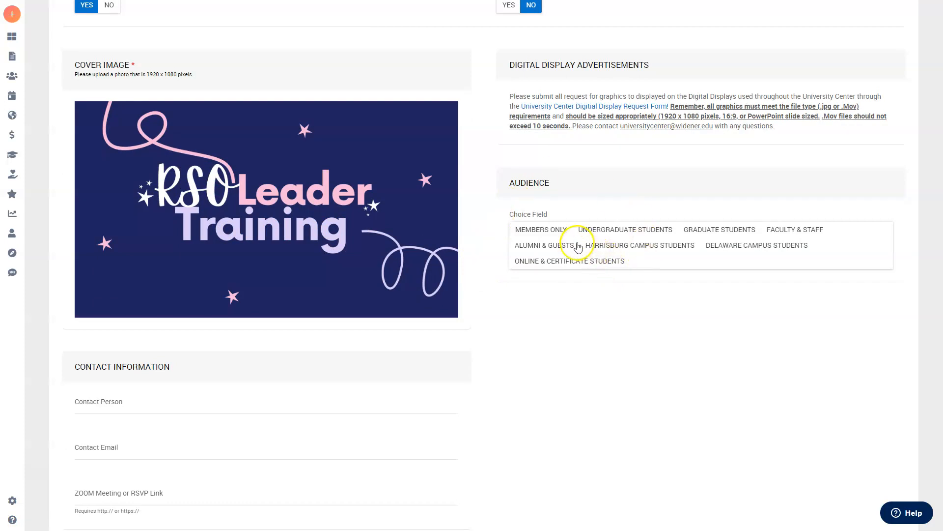
left_click(556, 229)
left_click(617, 229)
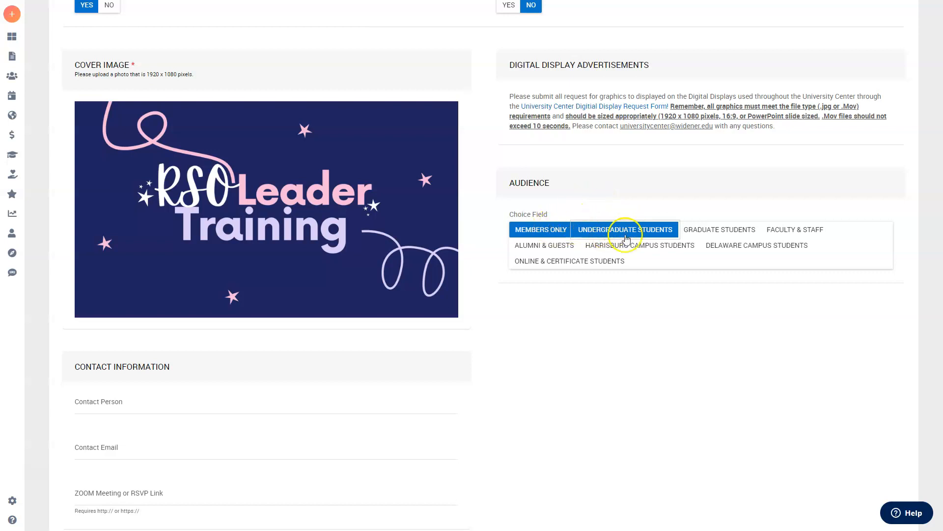
left_click(546, 235)
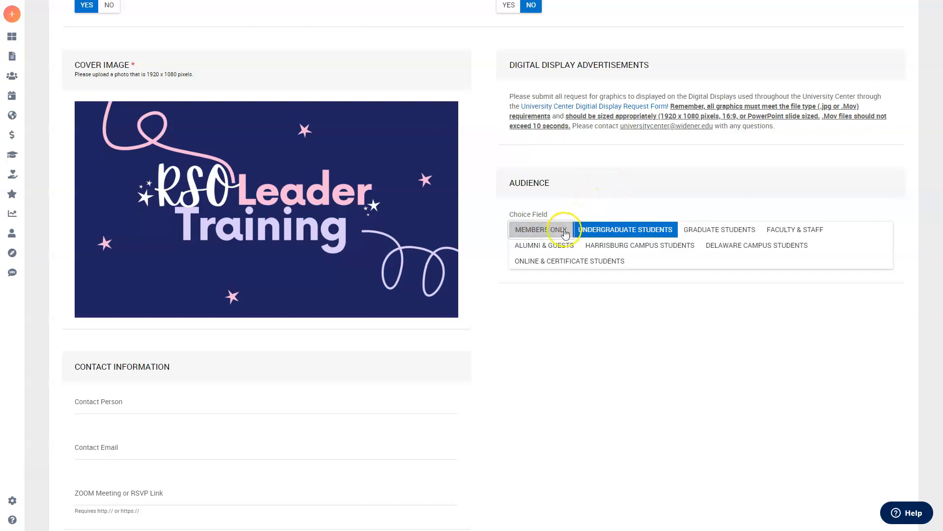
left_click(565, 233)
left_click(627, 228)
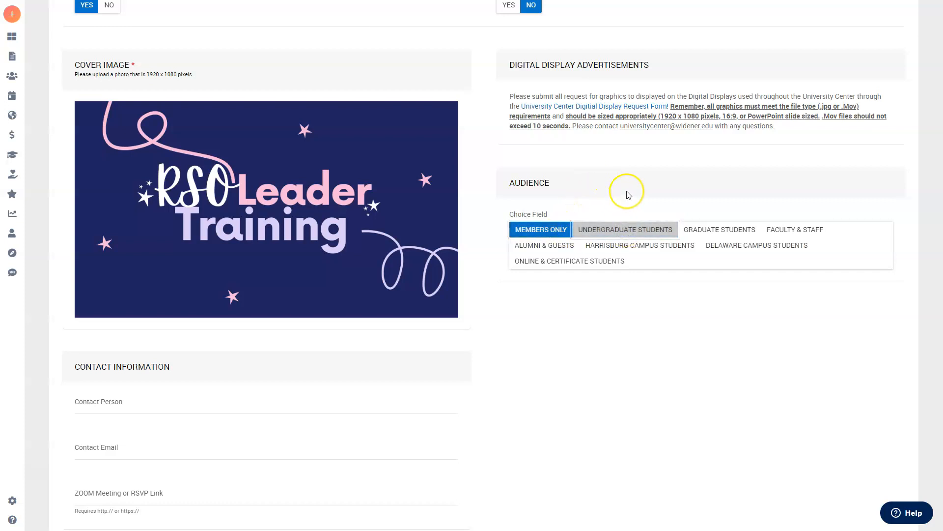
left_click(554, 233)
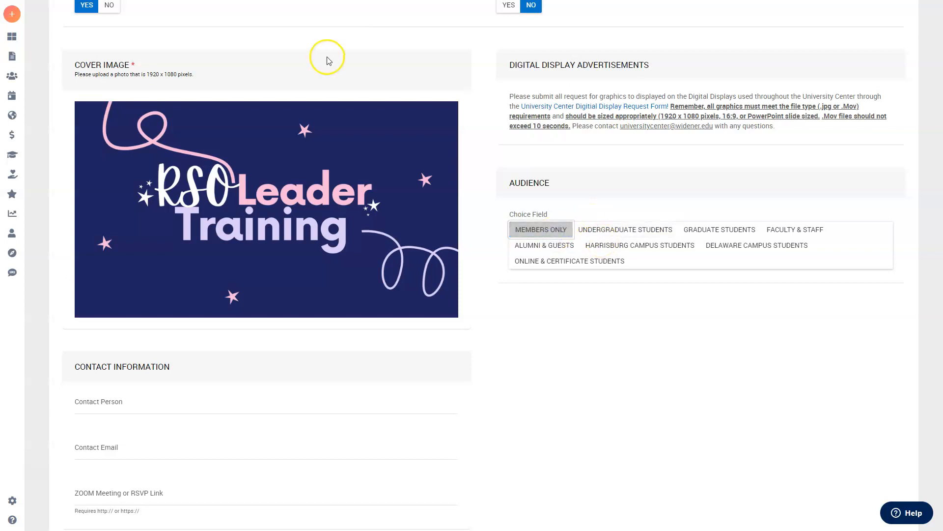
left_click(633, 187)
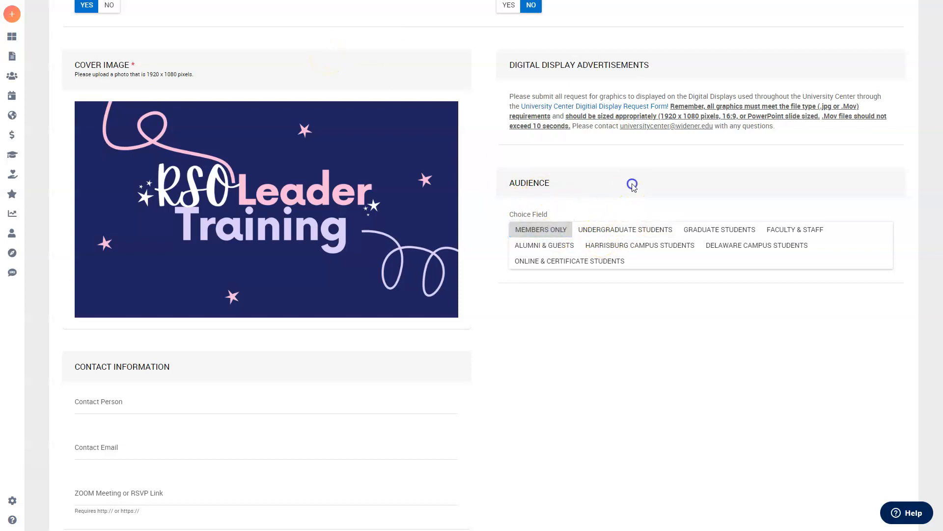
left_click(627, 230)
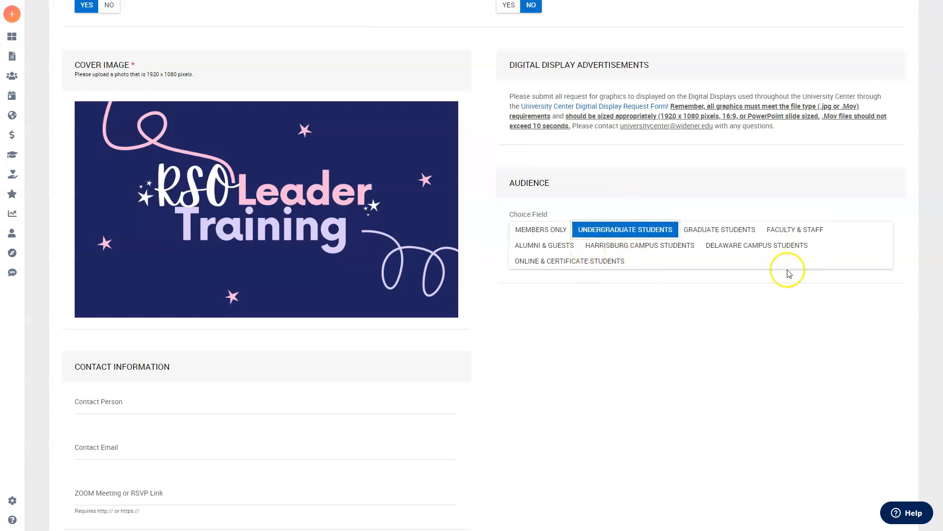
scroll(504, 309, "down", 3)
scroll(133, 265, "down", 1)
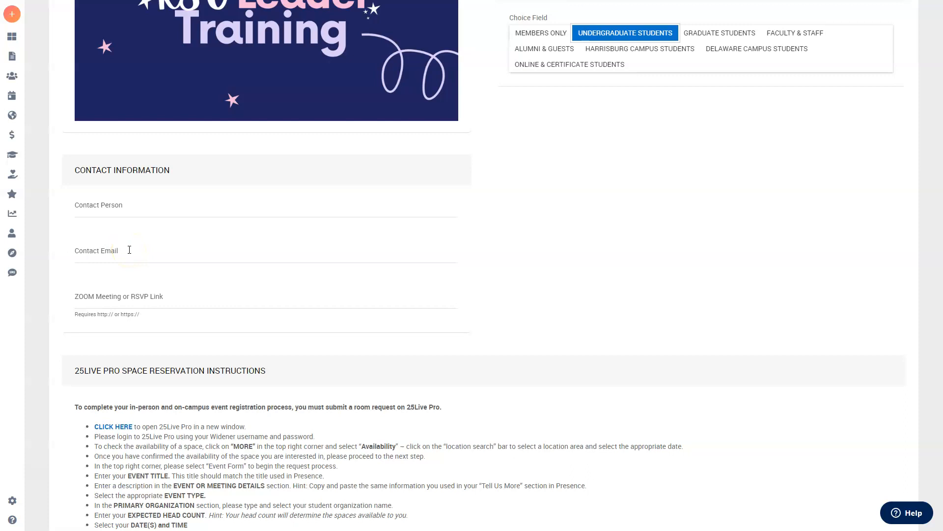
Step: Fill the Contact Email with the student engagement office address from the autofill suggestion
left_click(130, 250)
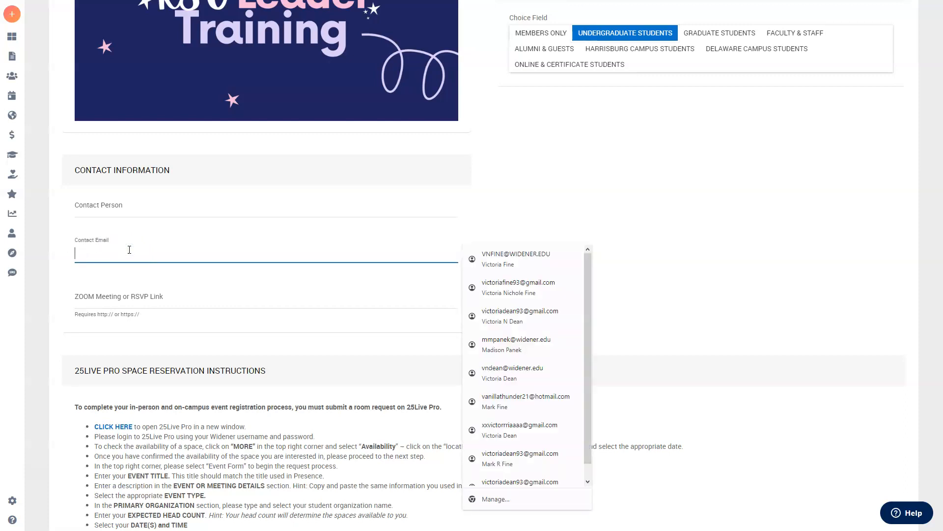
type("st")
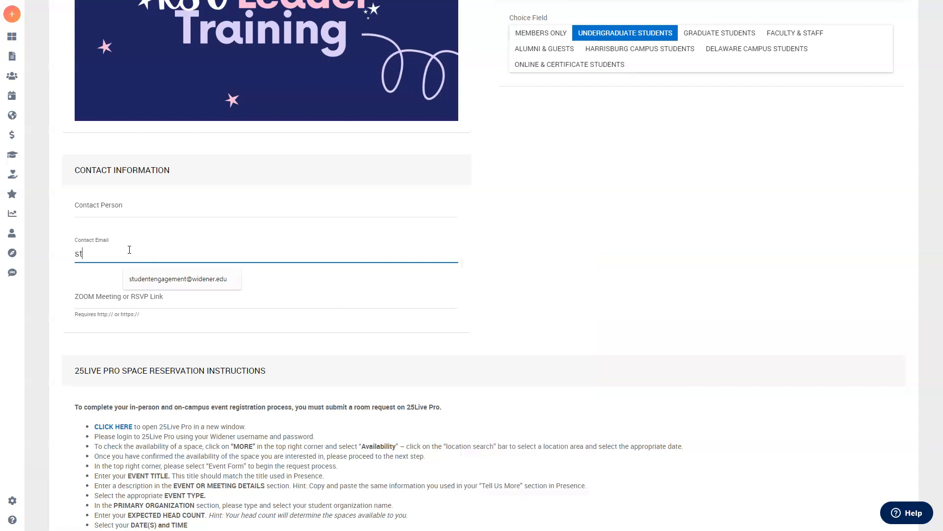
type("udent")
left_click(152, 285)
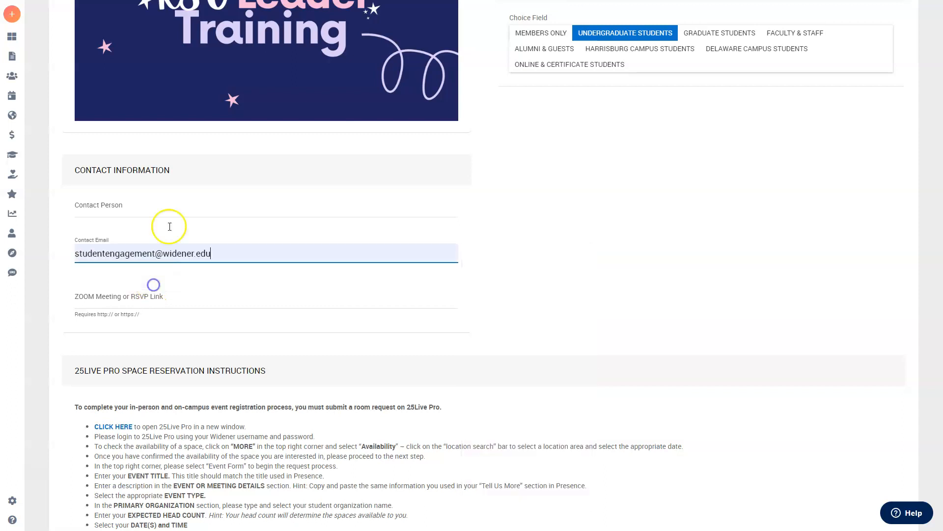
left_click(185, 209)
left_click(357, 178)
left_click(365, 177)
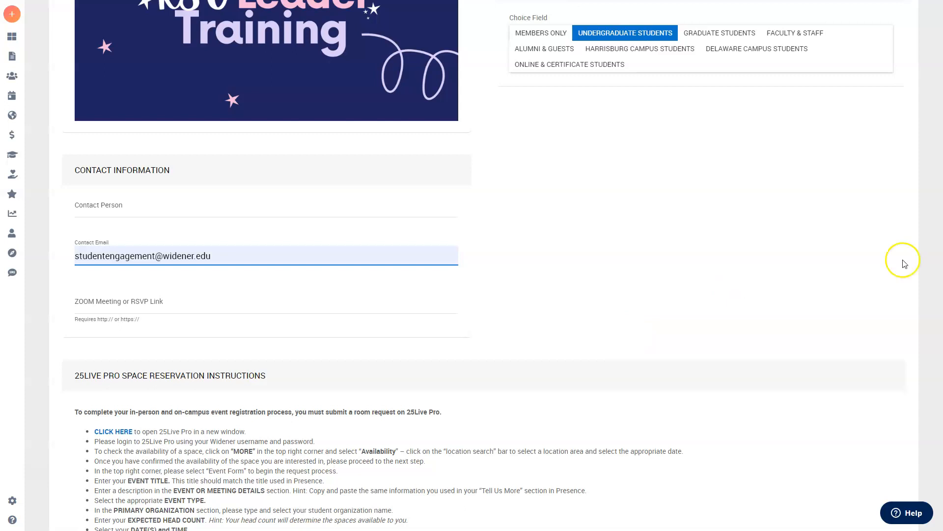
scroll(207, 239, "down", 2)
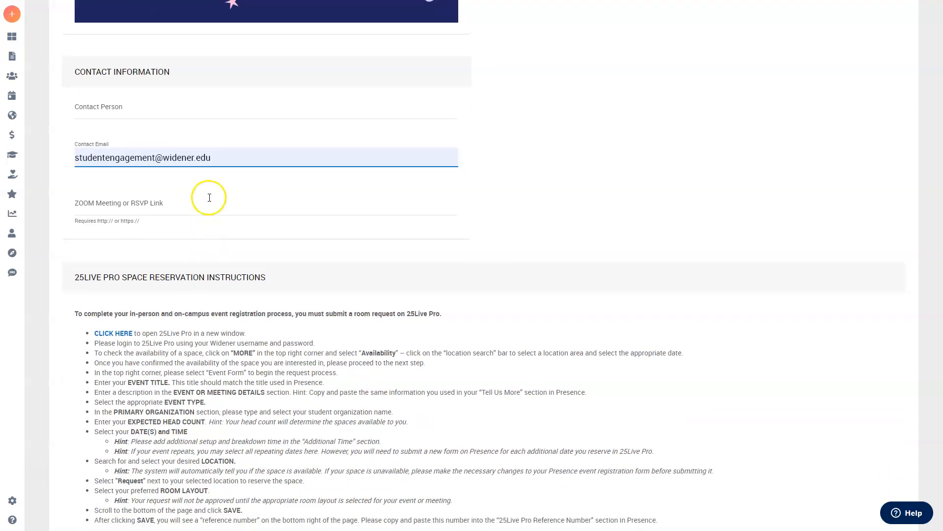
scroll(497, 211, "down", 3)
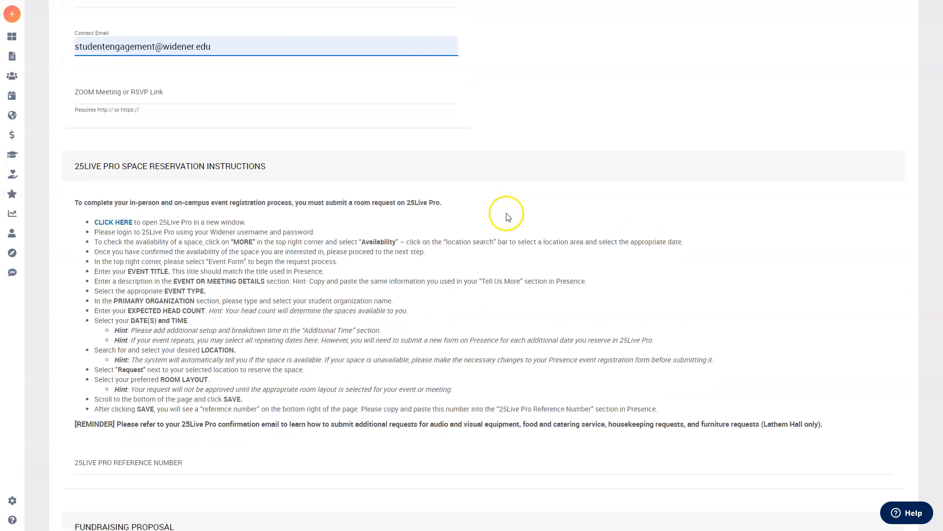
scroll(351, 99, "down", 1)
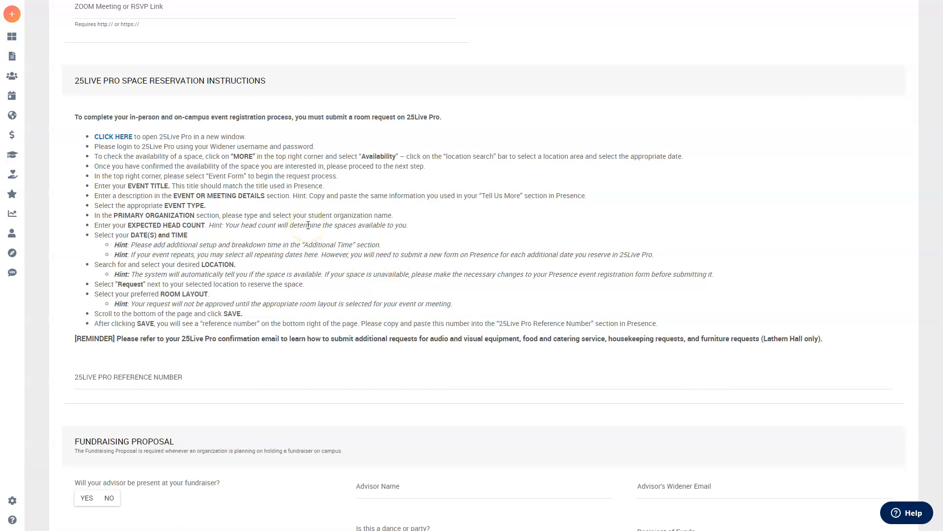
Step: Open 25Live Pro's University Center availability grid with requested reservations included, dated Fri Feb 23 2024
left_click(124, 140)
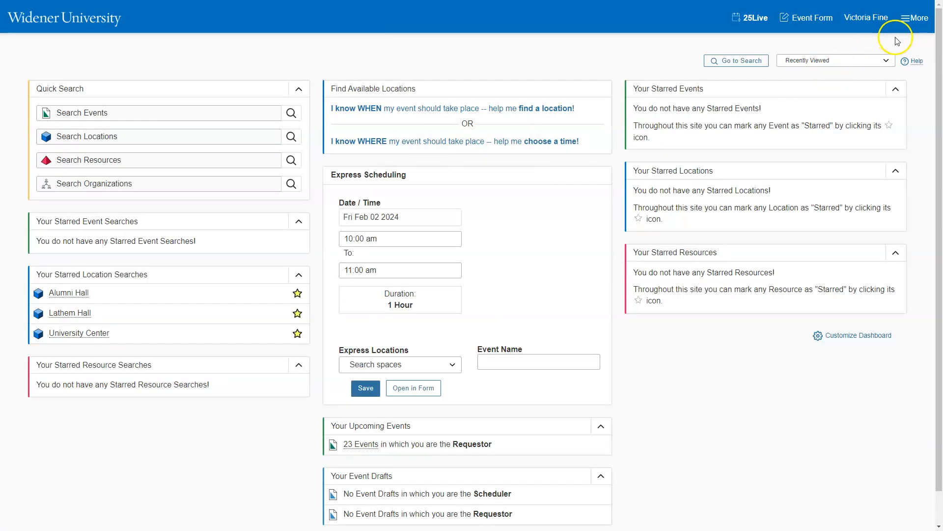
left_click(912, 19)
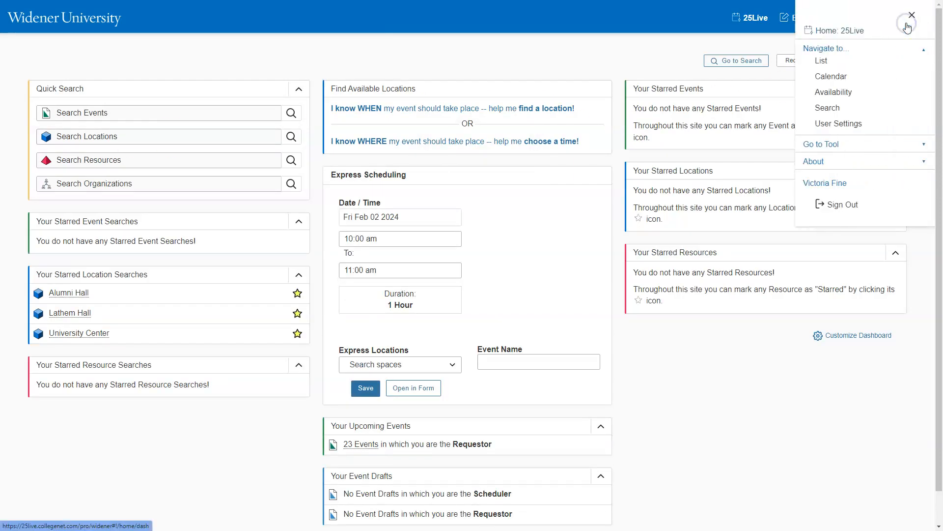
left_click(841, 92)
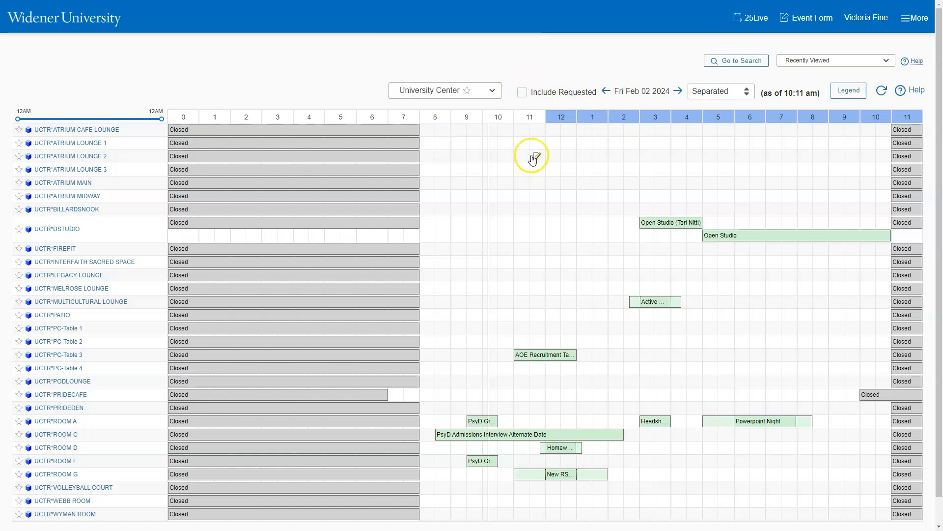
left_click(522, 93)
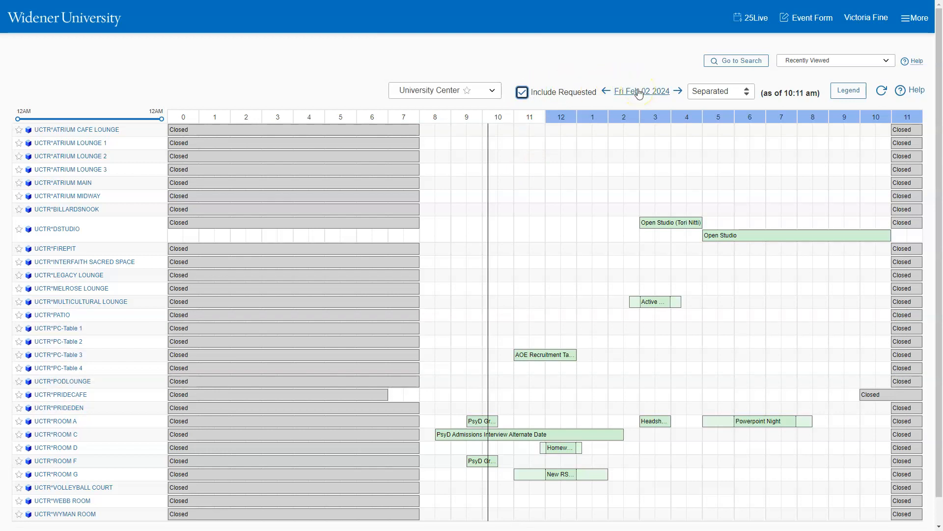
left_click(639, 93)
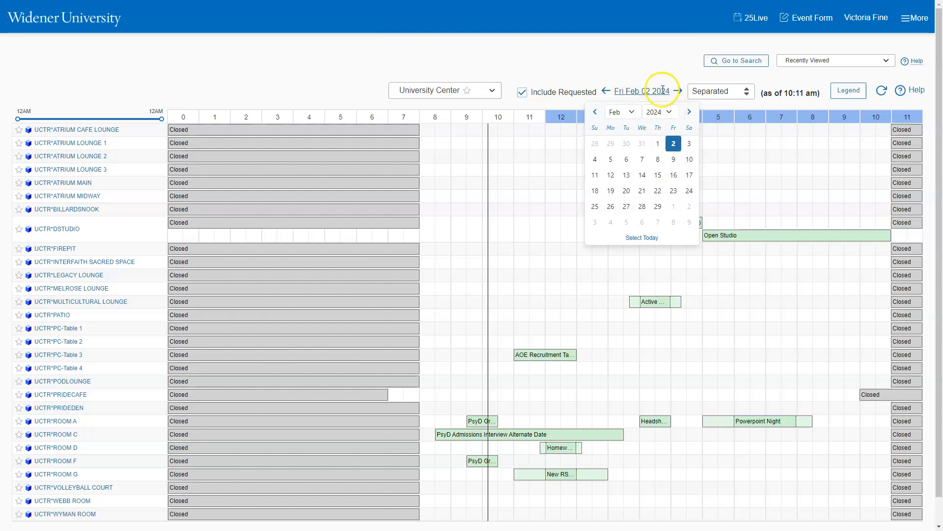
left_click(674, 191)
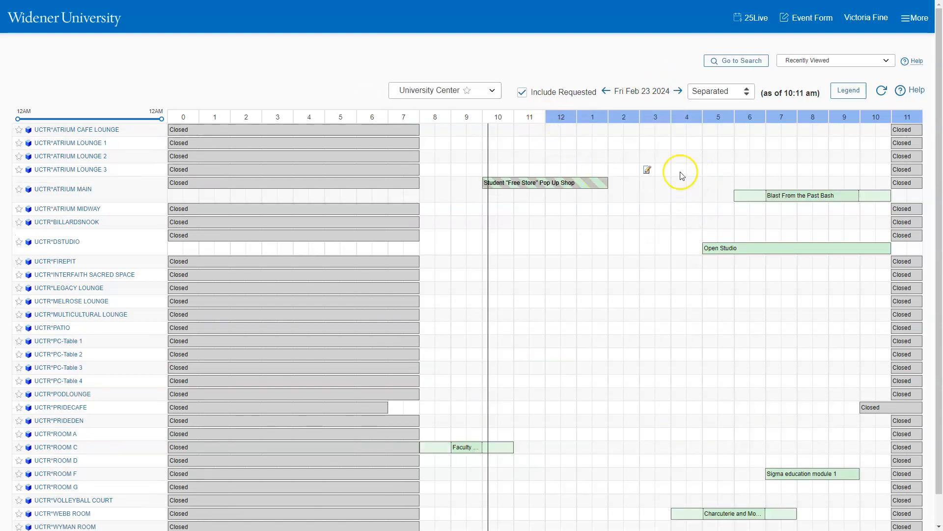
mouse_move(514, 185)
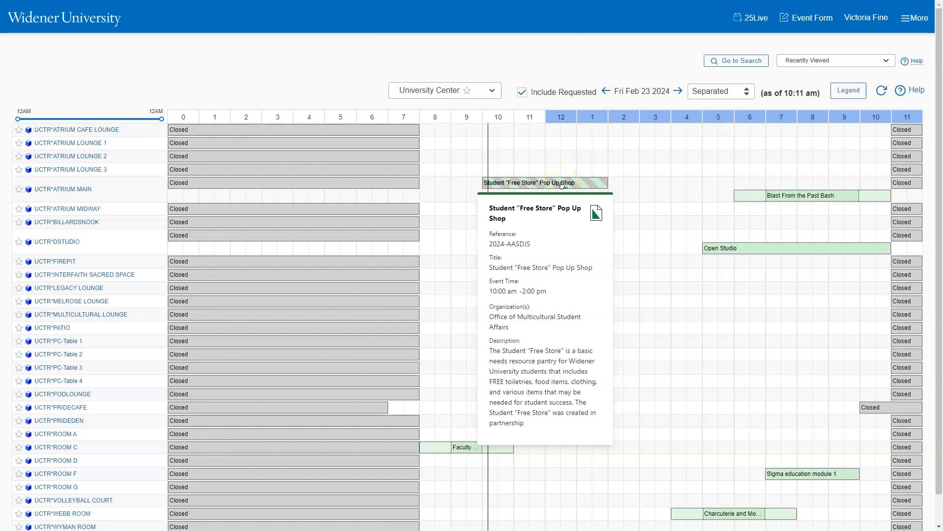
scroll(622, 147, "down", 1)
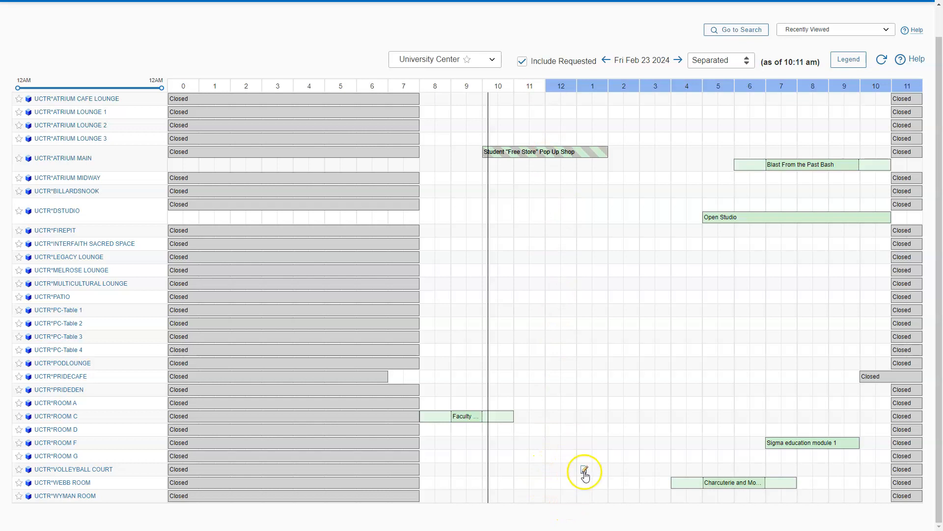
scroll(582, 467, "up", 1)
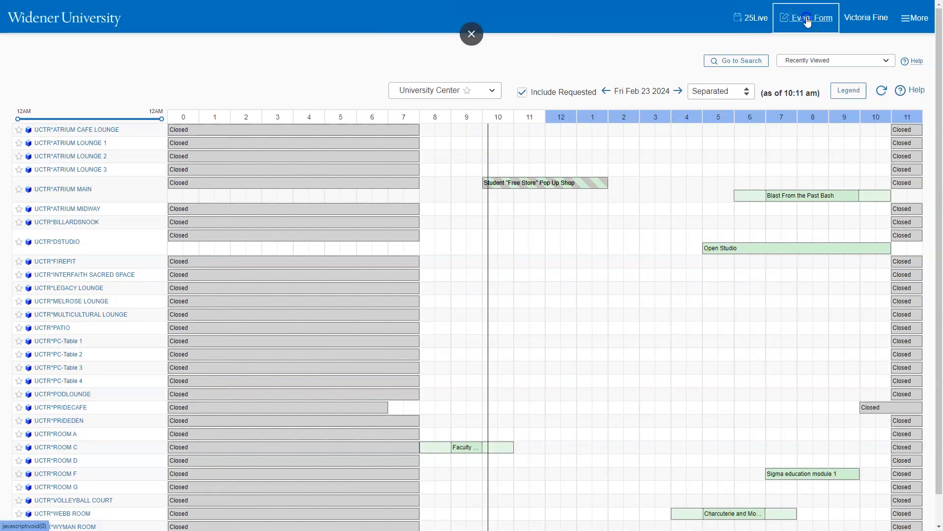
Step: Start a new event reservation and browse the organization and event type lists without choosing
left_click(807, 20)
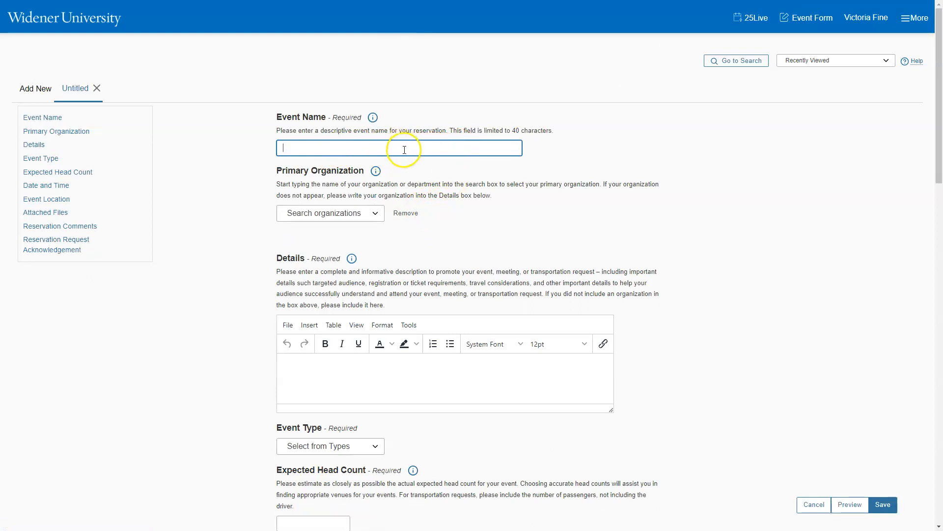
scroll(404, 150, "down", 1)
left_click(376, 167)
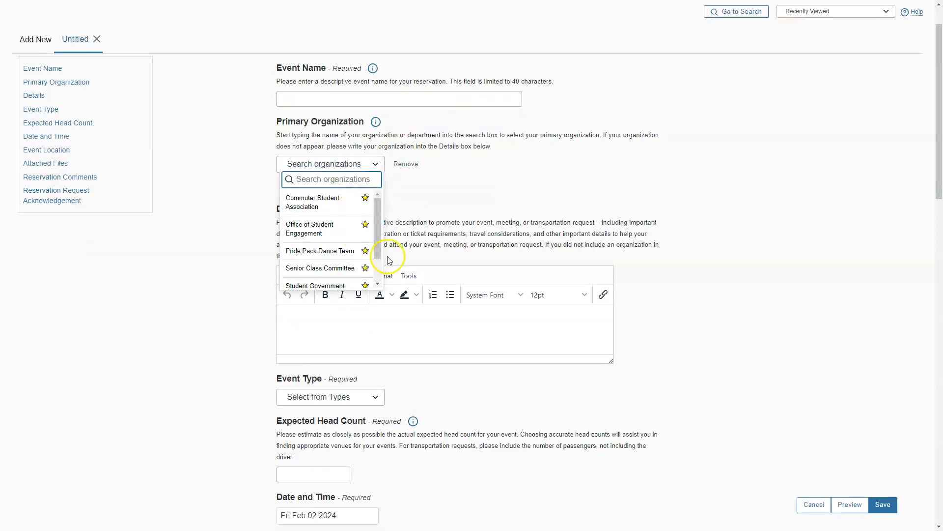
left_click(461, 197)
scroll(438, 179, "down", 2)
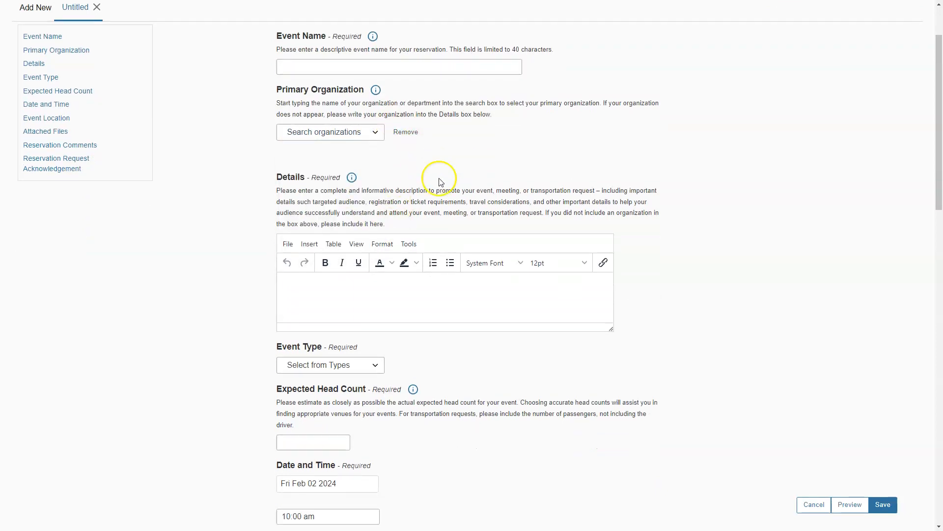
scroll(467, 227, "down", 2)
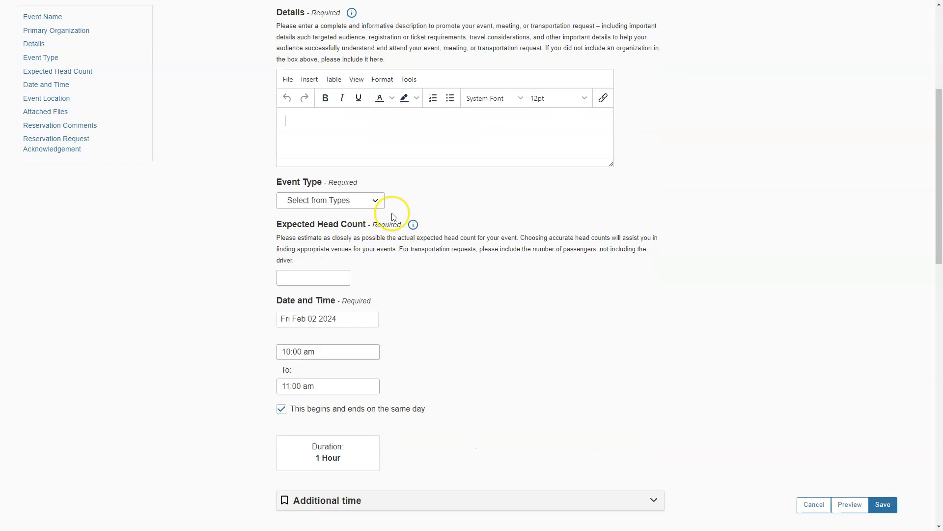
left_click(375, 200)
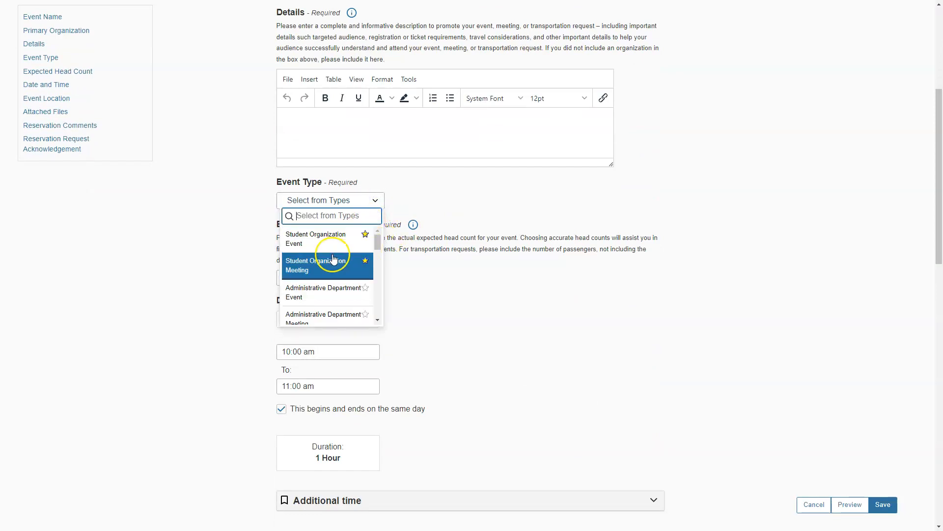
scroll(333, 259, "down", 8)
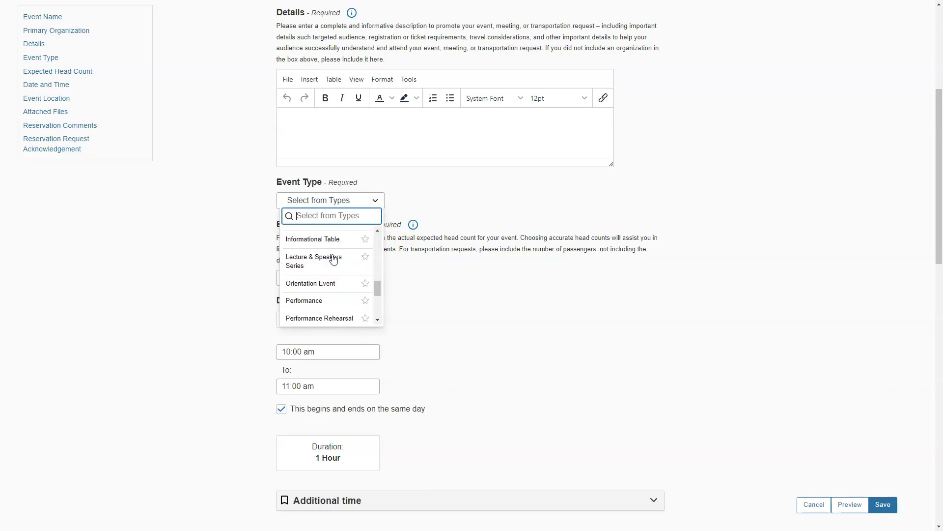
scroll(319, 260, "down", 5)
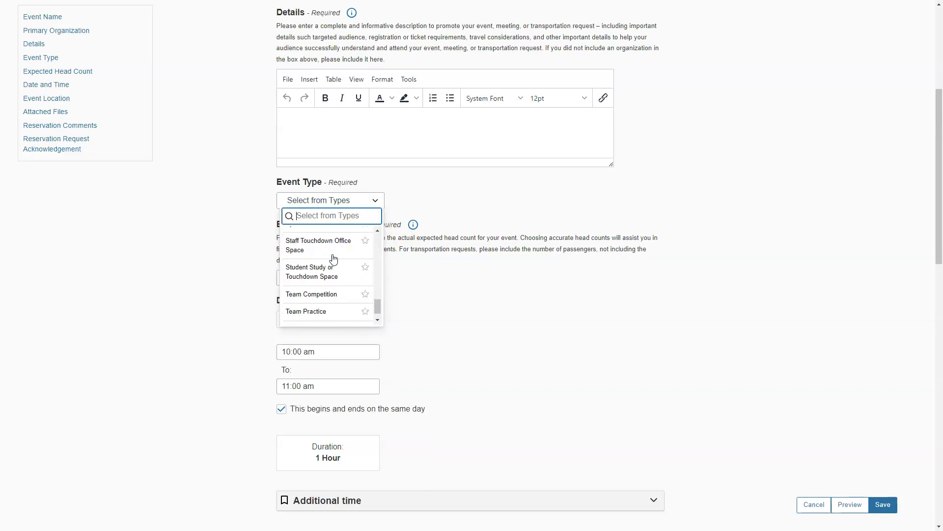
left_click(232, 212)
scroll(275, 216, "down", 1)
Step: Enter 35 as the expected head count
left_click(321, 232)
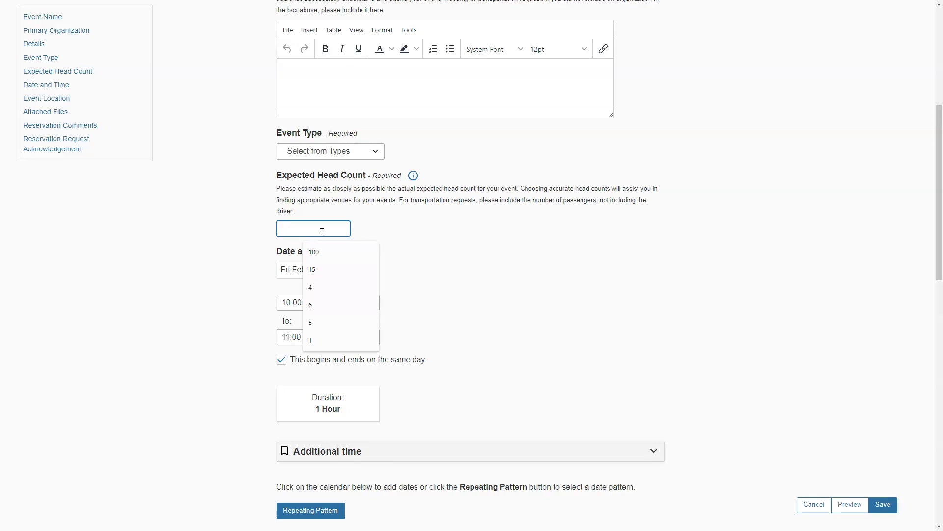
type("35")
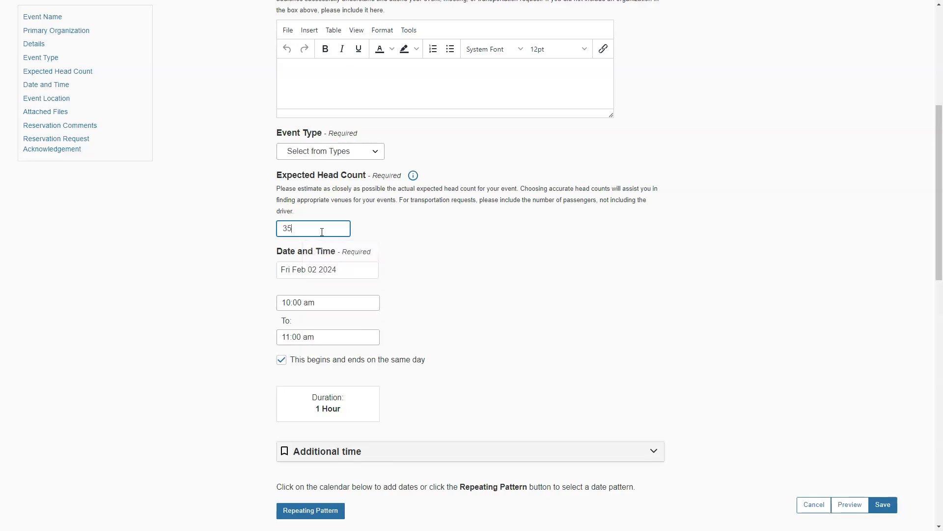
left_click(484, 213)
scroll(453, 210, "down", 3)
Step: Set the event date to Fri Feb 23 with a 12:00 pm start time
left_click(355, 126)
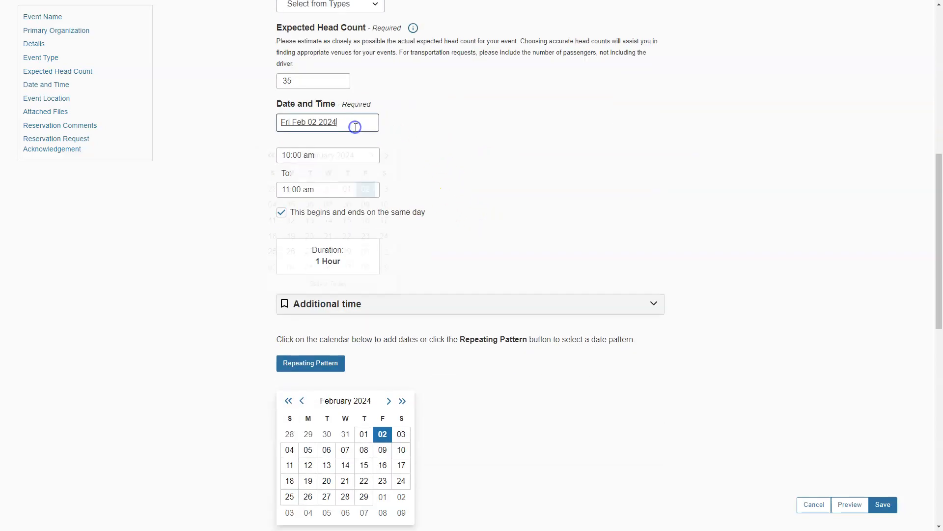
left_click(365, 236)
left_click(317, 156)
scroll(301, 212, "down", 2)
left_click(302, 235)
left_click(459, 176)
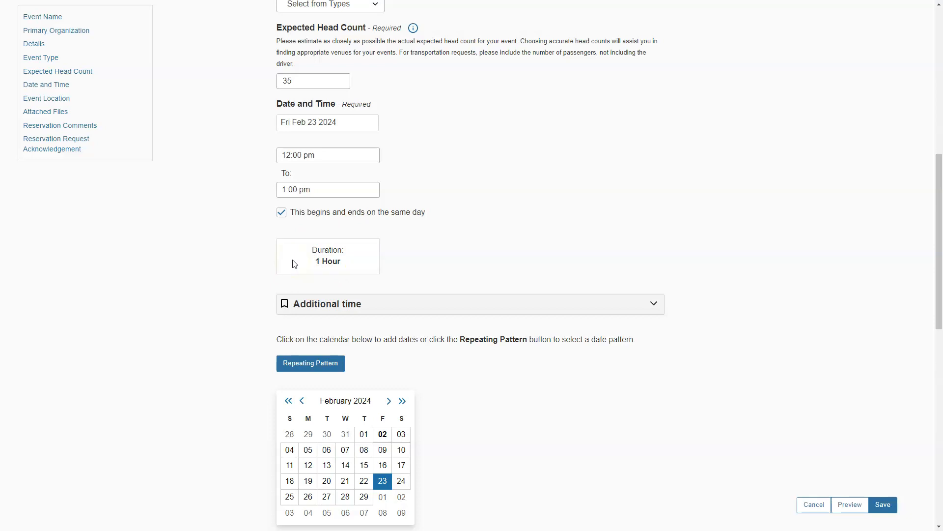
scroll(443, 245, "down", 1)
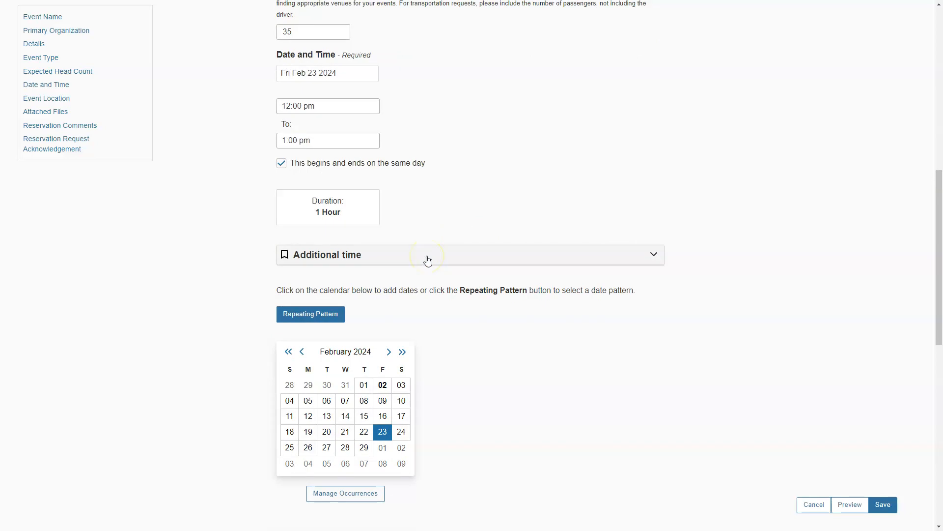
Step: Add 30 minutes of setup time and 30 minutes of takedown time
left_click(598, 253)
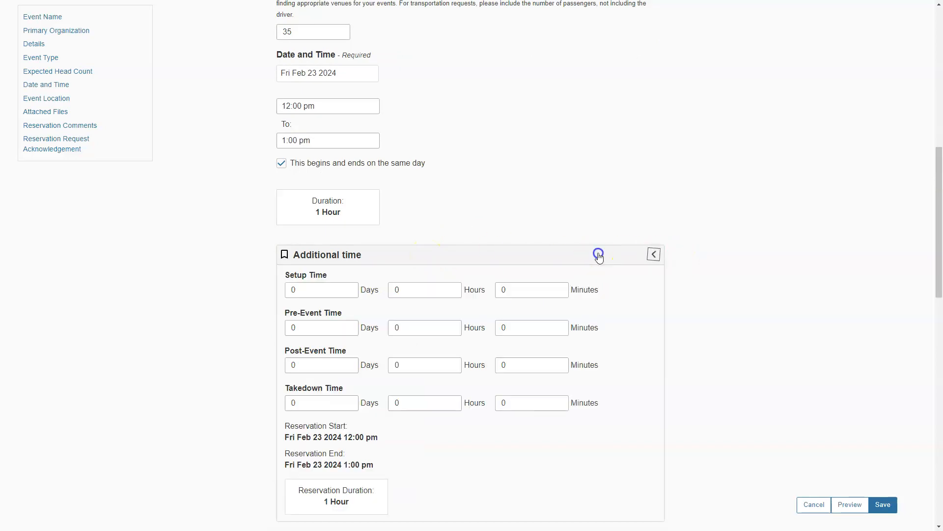
scroll(547, 247, "down", 1)
left_click(520, 239)
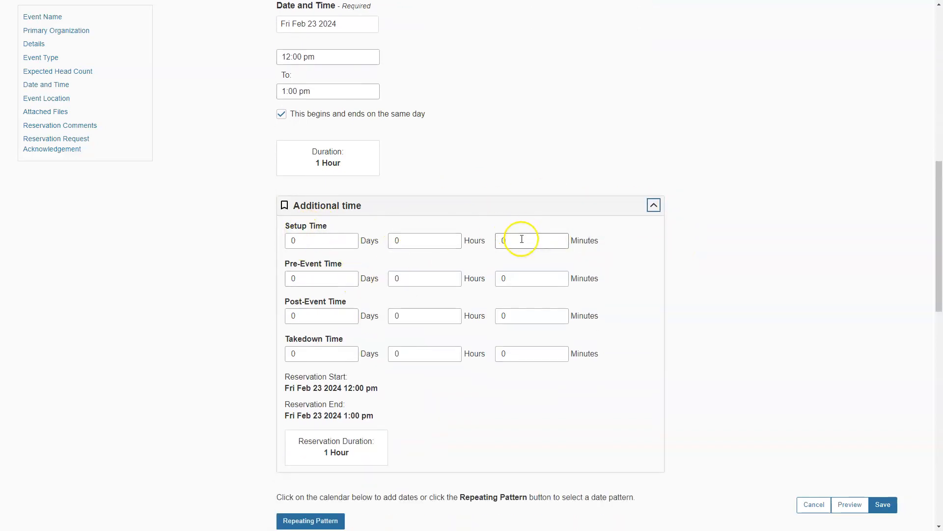
type("30")
left_click(527, 354)
type("30")
left_click(478, 391)
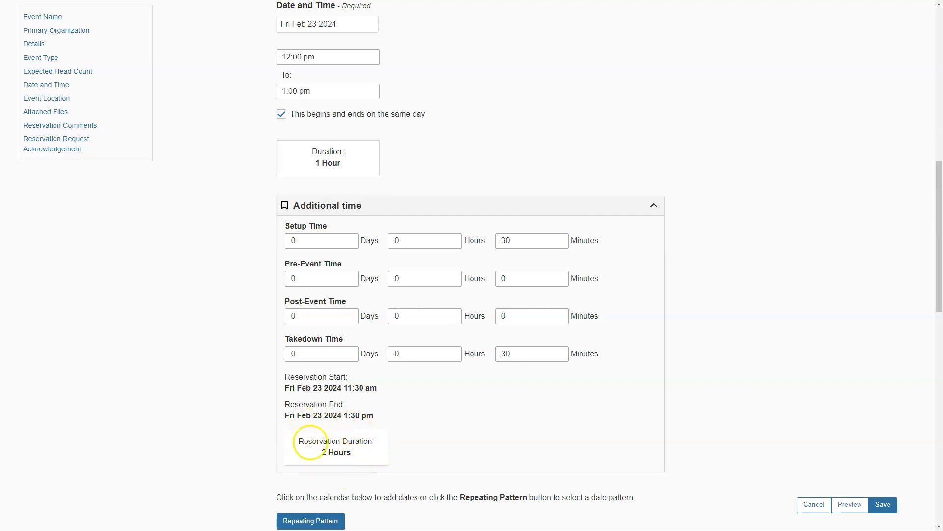
Step: Collapse additional time, add Feb 29 as a date, then cancel the repeating pattern setup
left_click(634, 206)
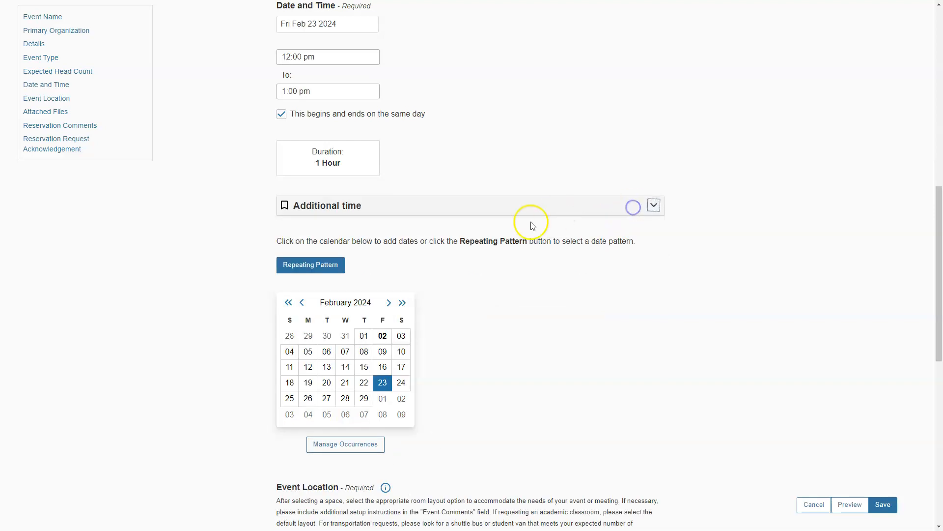
scroll(480, 307, "down", 2)
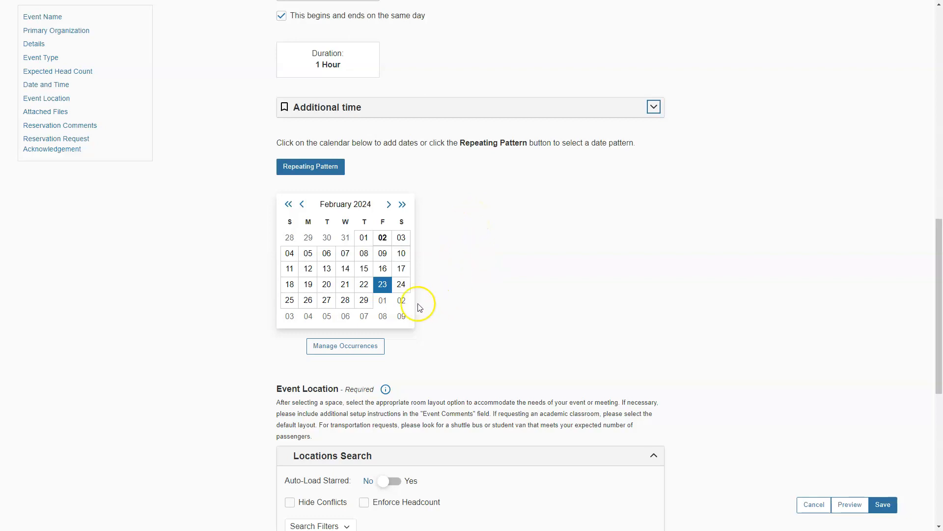
left_click(364, 300)
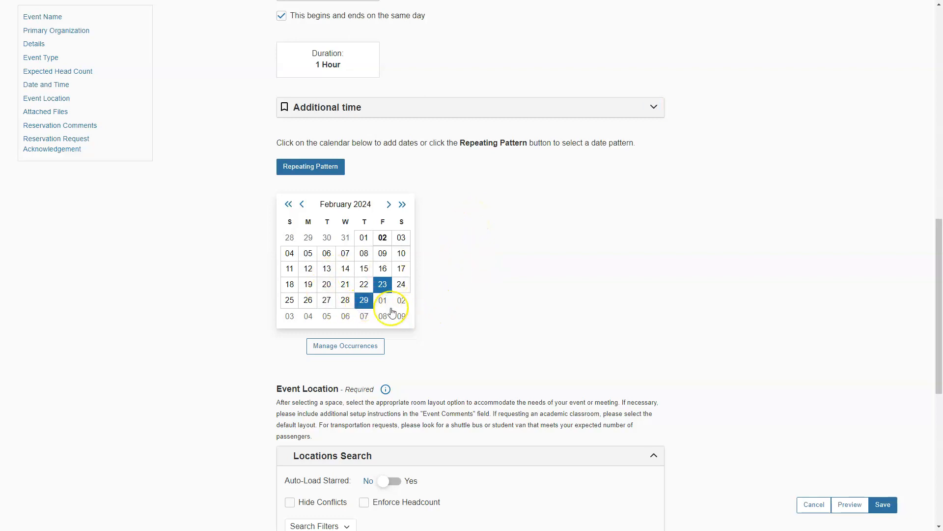
left_click(328, 168)
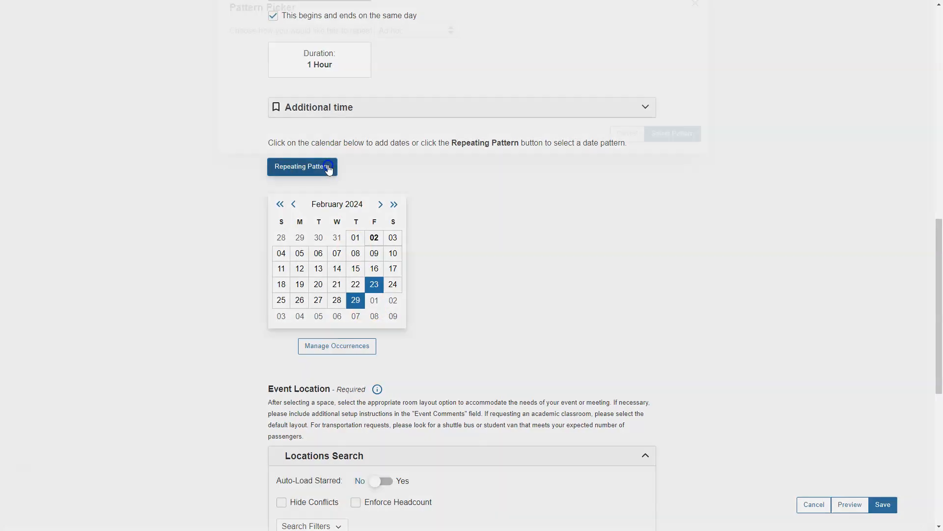
left_click(445, 52)
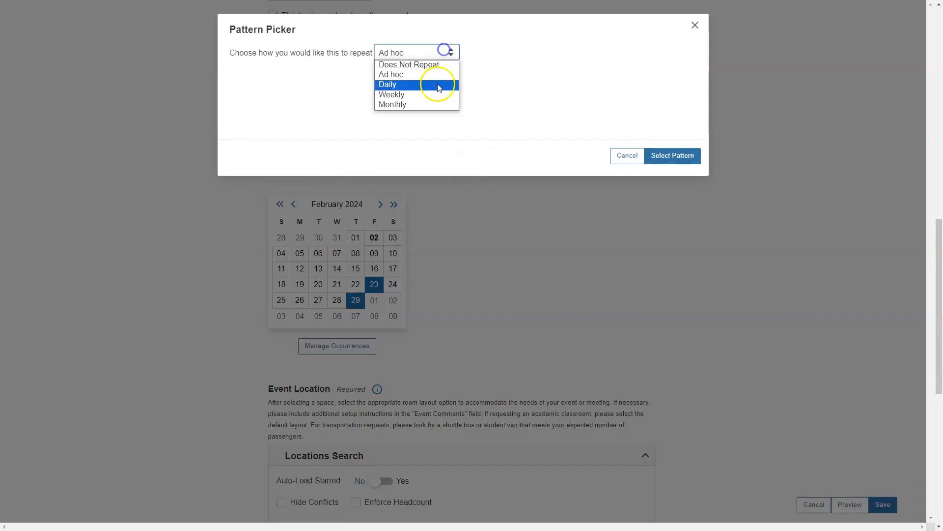
left_click(627, 156)
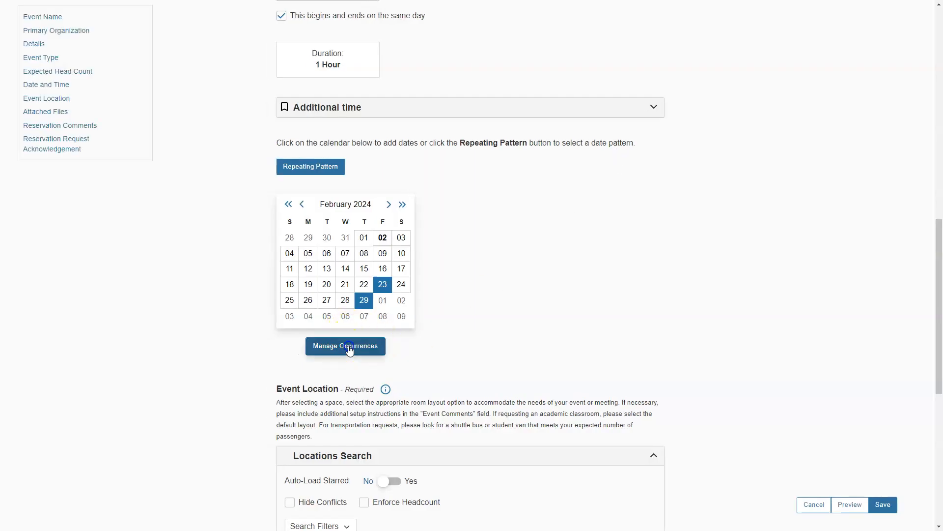
Step: Remove the Feb 29 occurrence so Fri Feb 23 is the only date
left_click(349, 346)
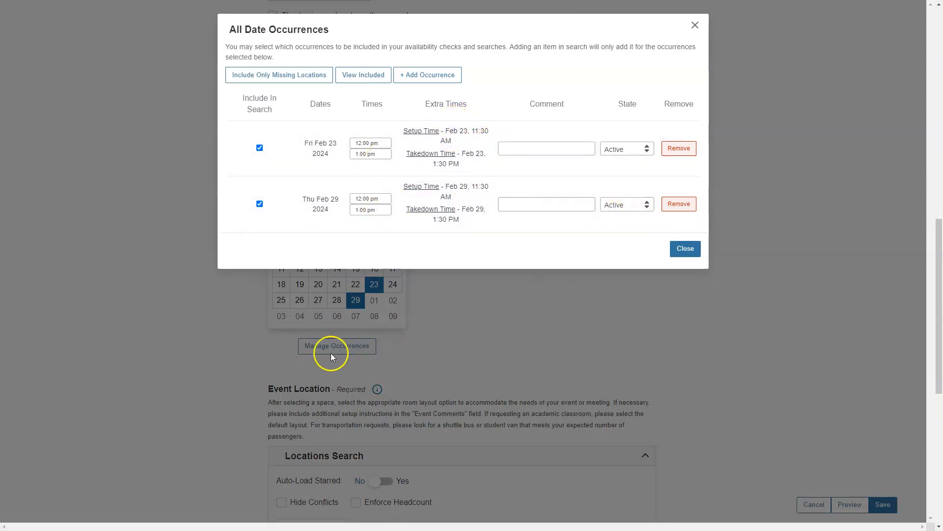
left_click(680, 204)
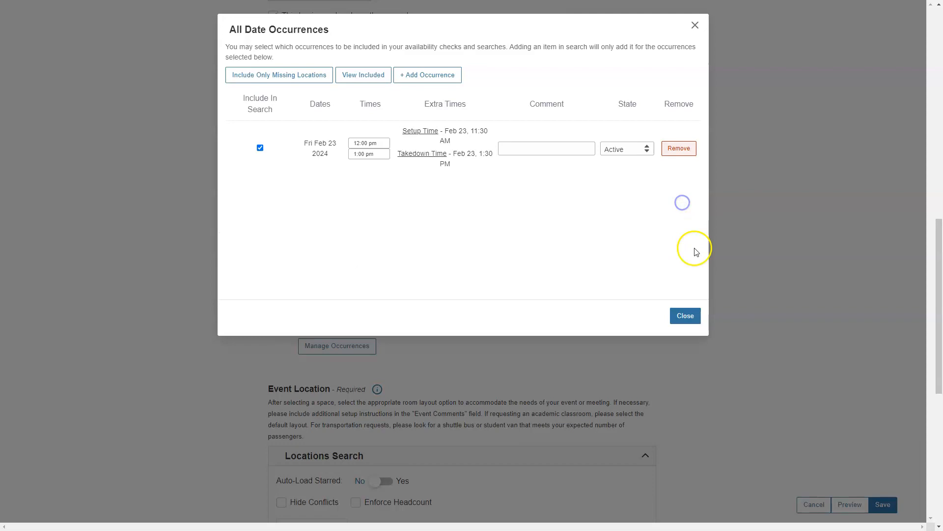
left_click(687, 317)
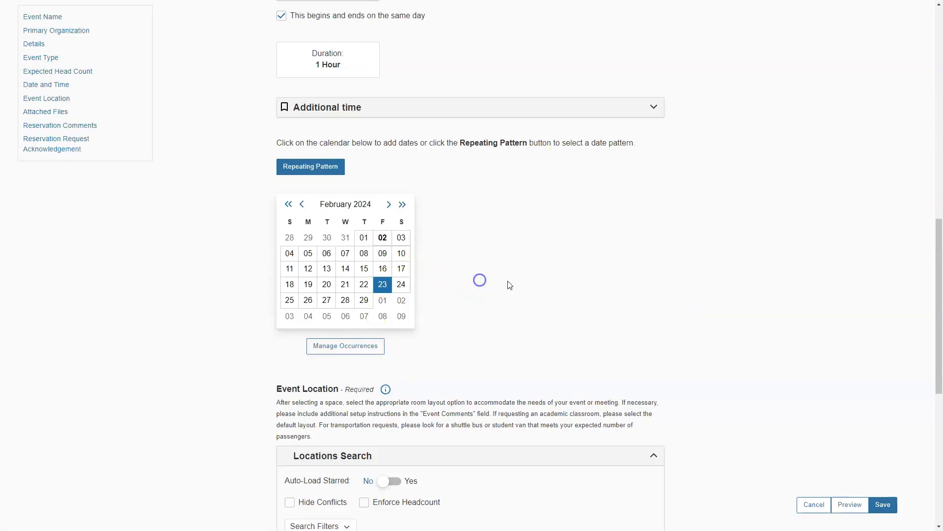
scroll(511, 265, "down", 5)
Step: Search locations and request UCTR*WEBB ROOM for the reservation
left_click(539, 310)
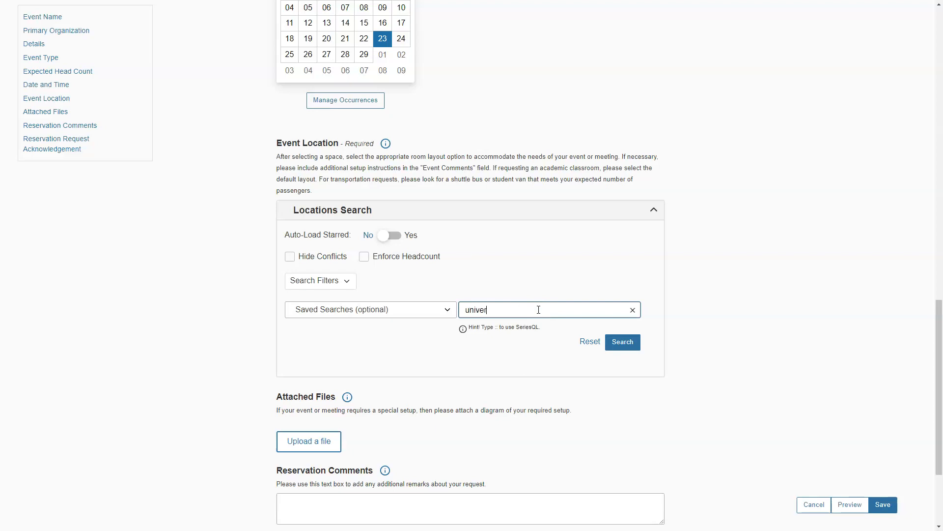
key("Return")
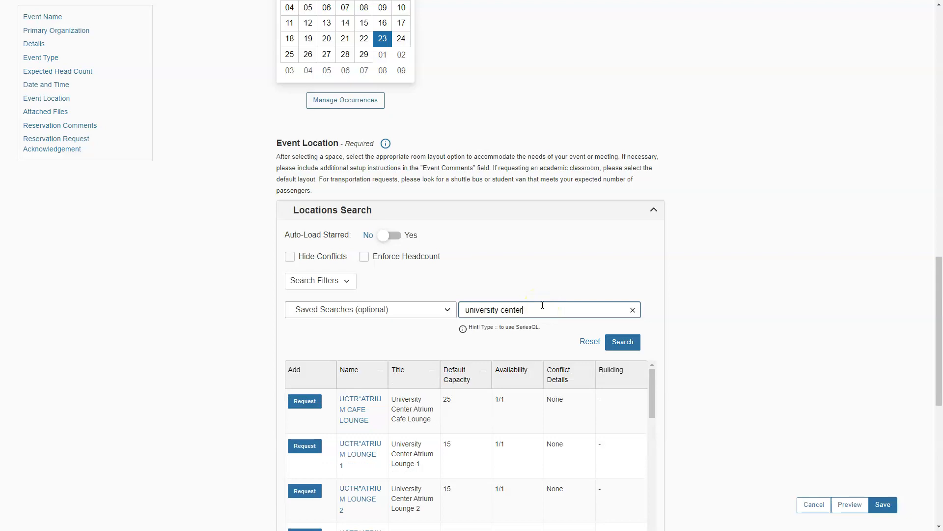
scroll(514, 246, "down", 3)
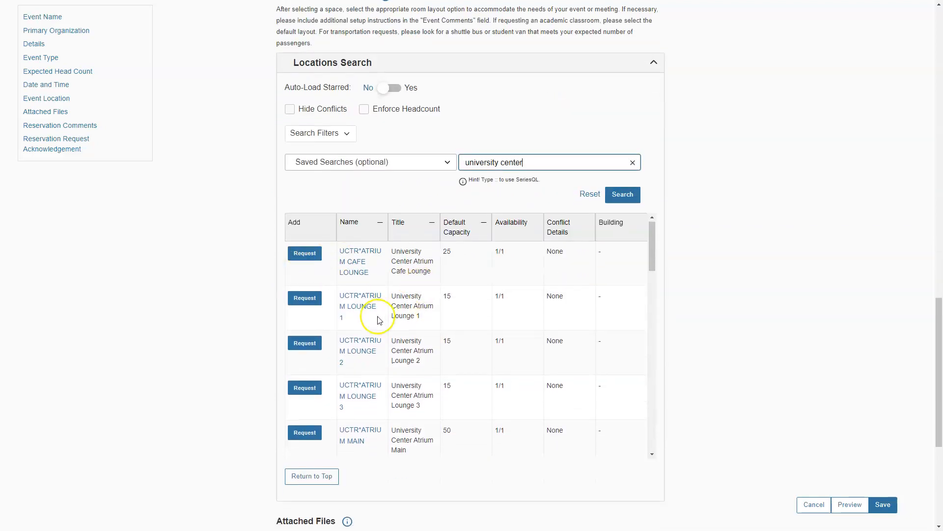
scroll(379, 317, "down", 8)
scroll(379, 320, "down", 10)
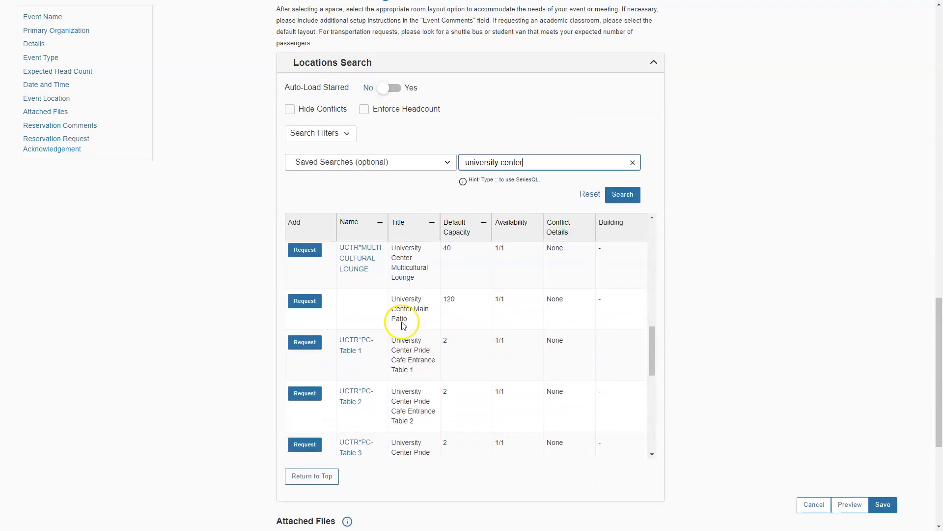
scroll(320, 322, "down", 8)
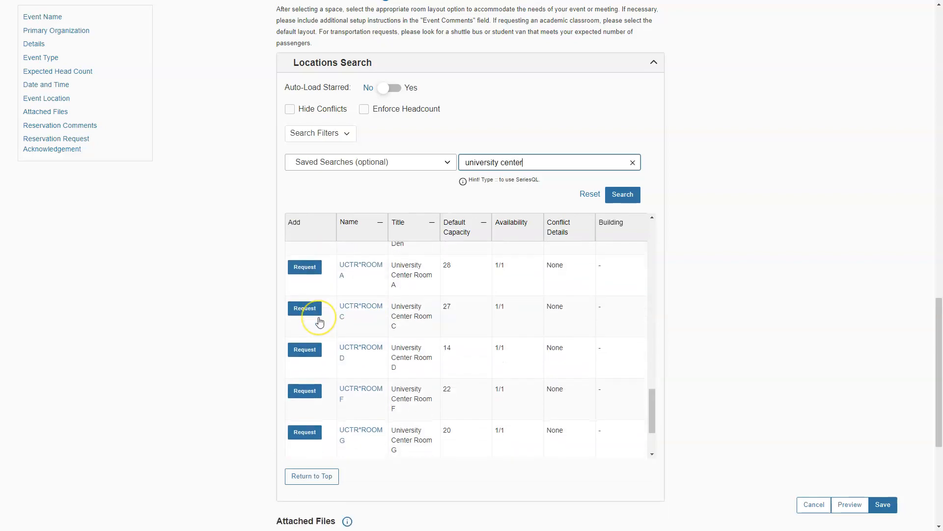
scroll(297, 302, "up", 5)
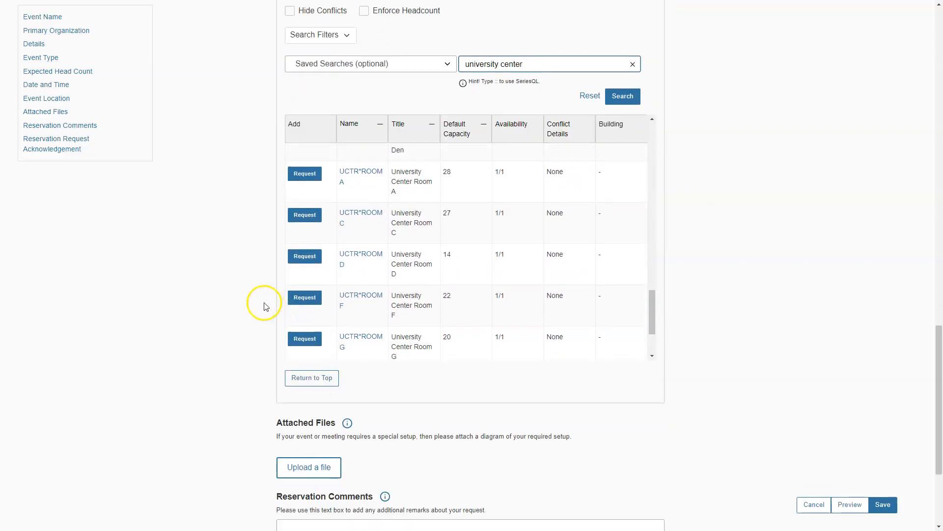
scroll(343, 330, "down", 3)
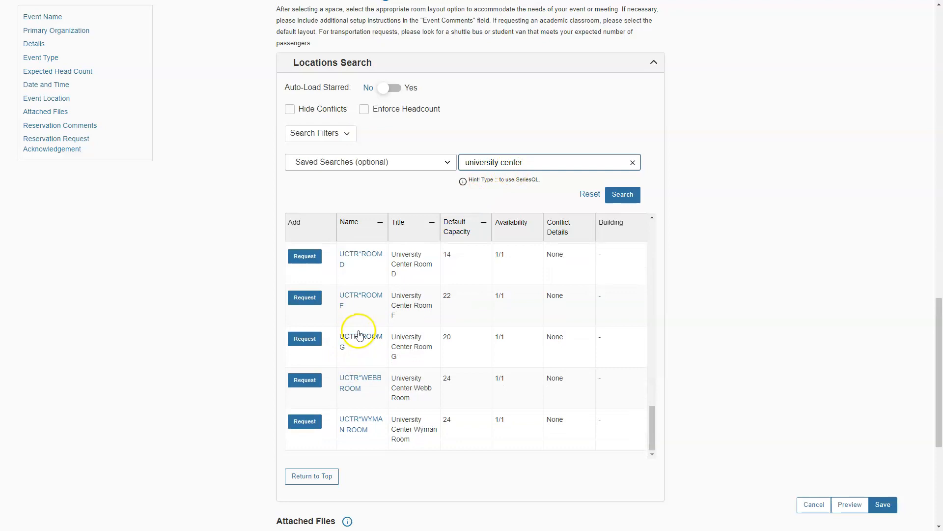
left_click(304, 381)
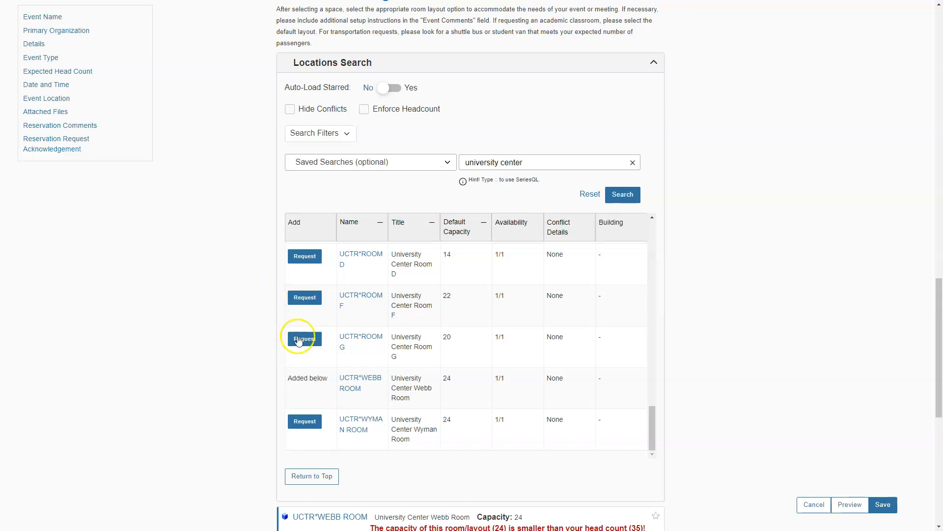
scroll(246, 328, "down", 5)
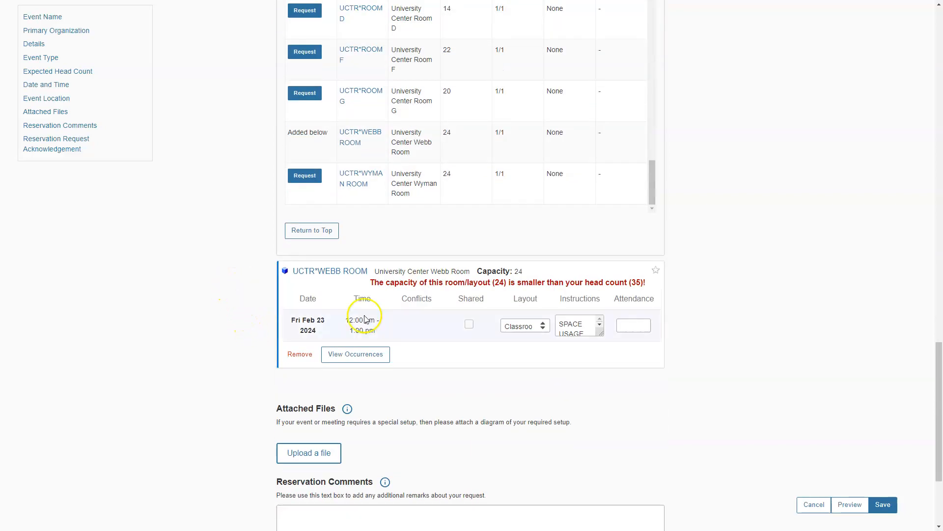
Step: Try the Special–See Diagram layout, then settle on Theater/Lecture Style (rows of chairs) for Webb Room
left_click(530, 326)
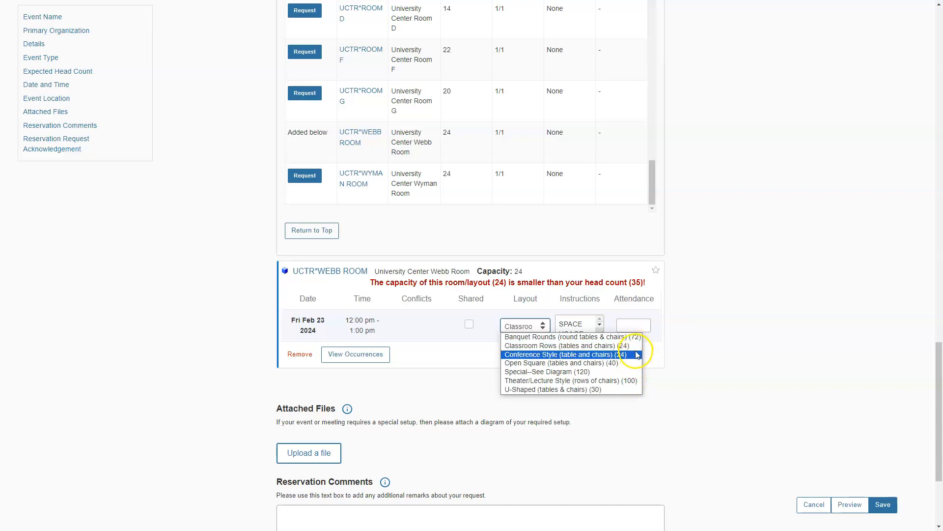
left_click(634, 382)
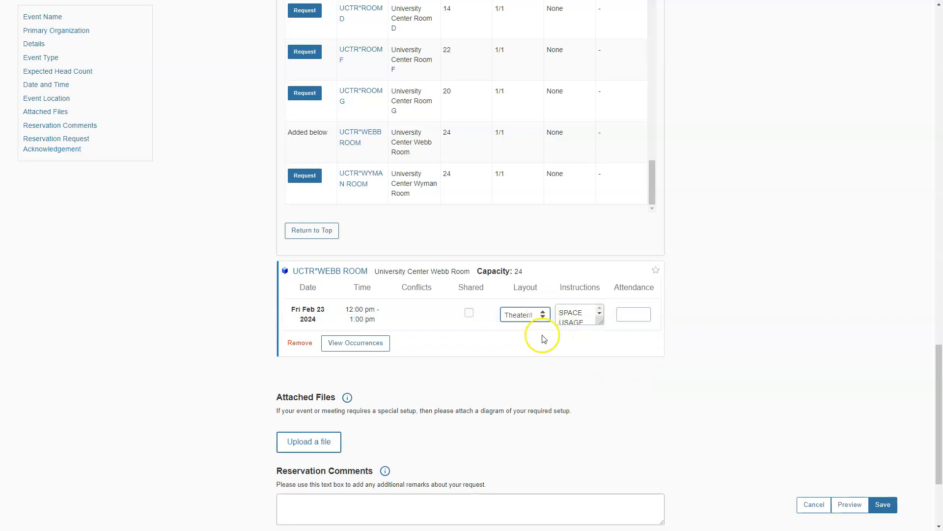
left_click(544, 318)
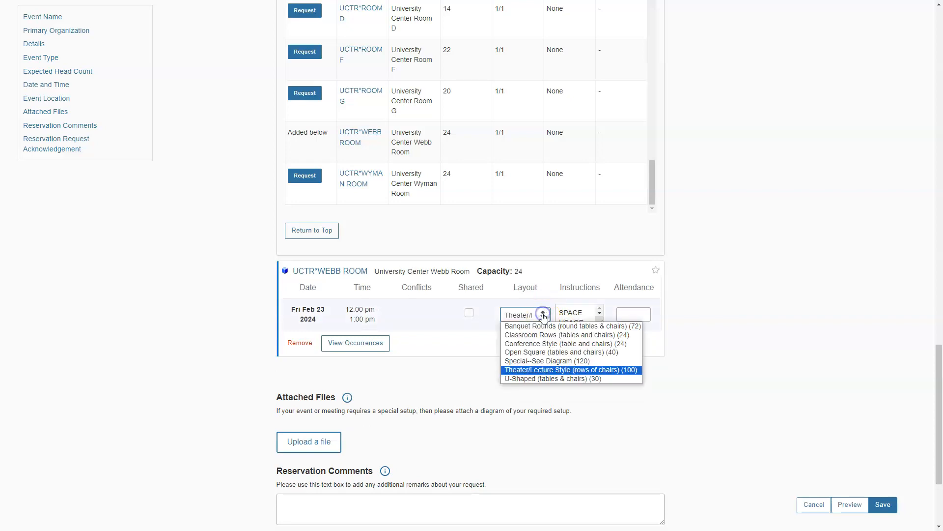
left_click(585, 363)
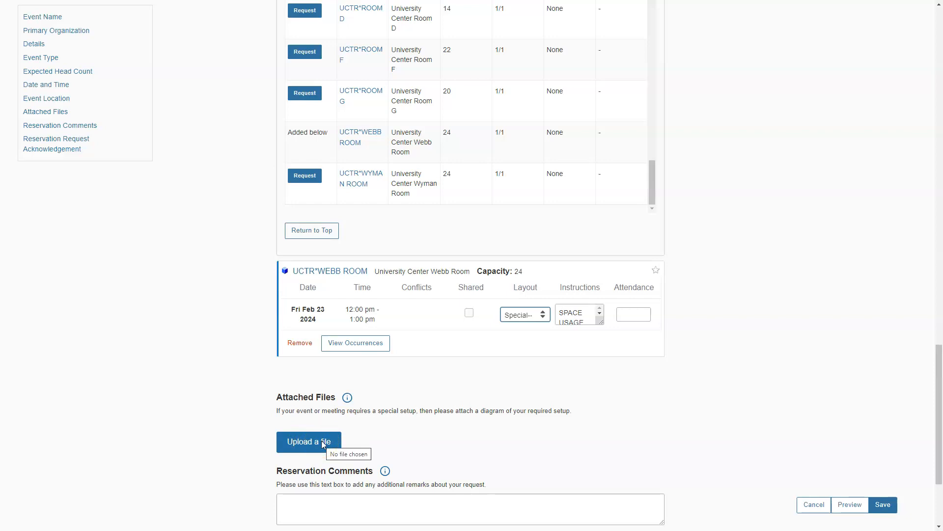
left_click(536, 315)
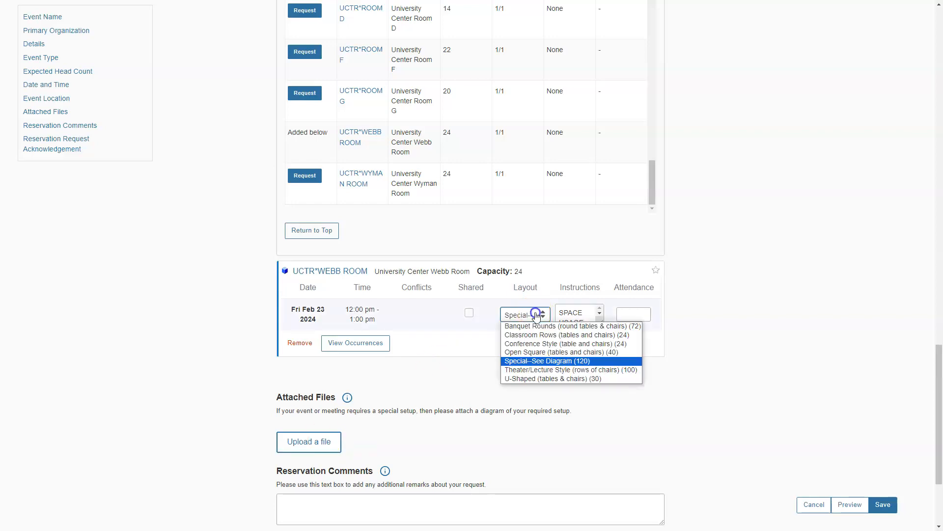
left_click(542, 370)
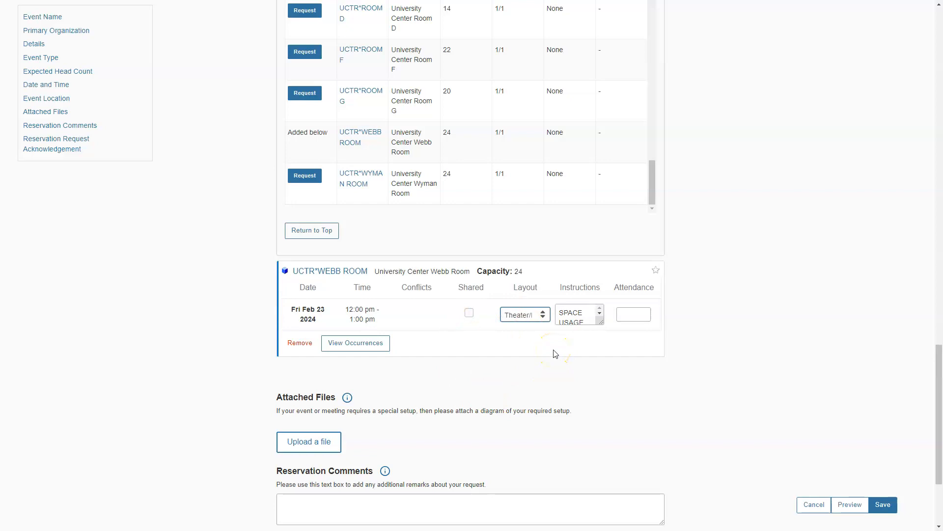
scroll(556, 353, "down", 3)
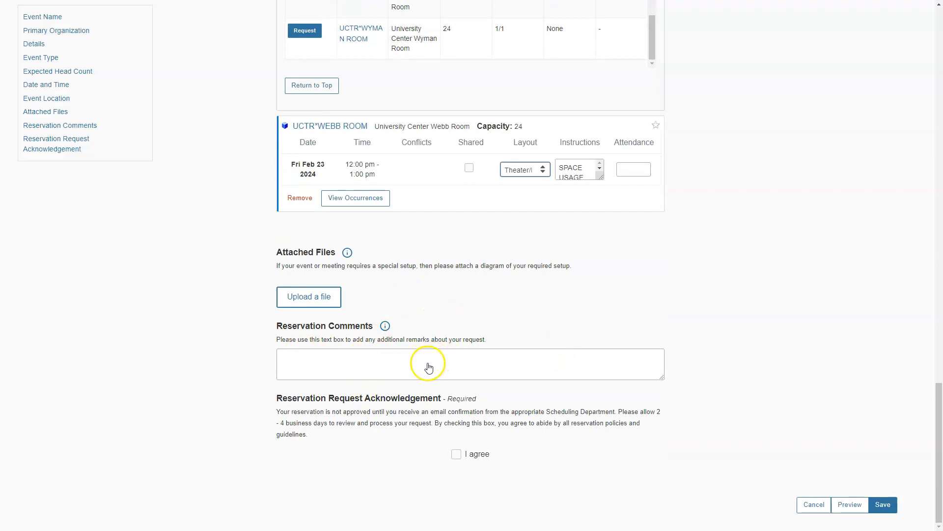
Step: Agree to the terms, save the room request, and copy reference 2024-AASDBB into Presence
left_click(457, 454)
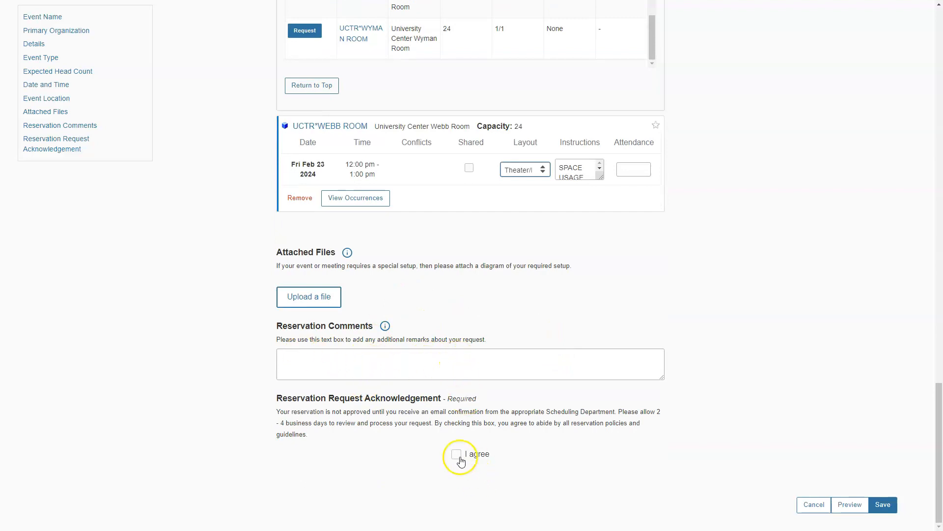
left_click(883, 506)
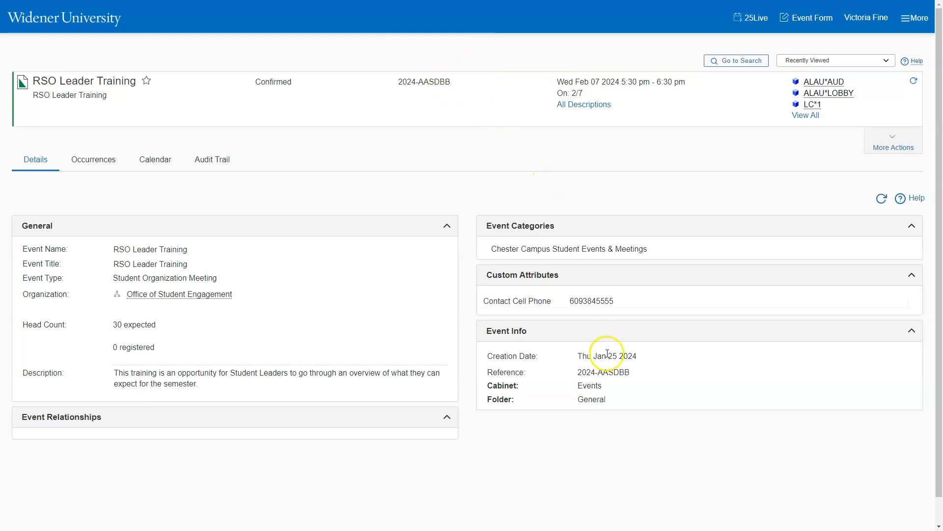
left_click(631, 374)
left_click_drag(632, 373, 578, 373)
key("ctrl+c")
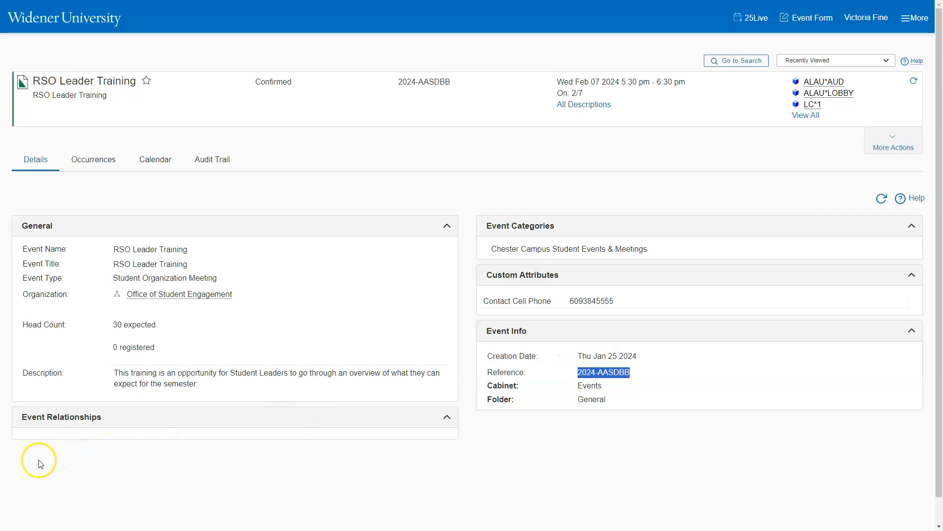
left_click(68, 366)
left_click(92, 377)
Step: Paste 2024-AASDBB into the 25Live Pro Reference Number field
key("ctrl+v")
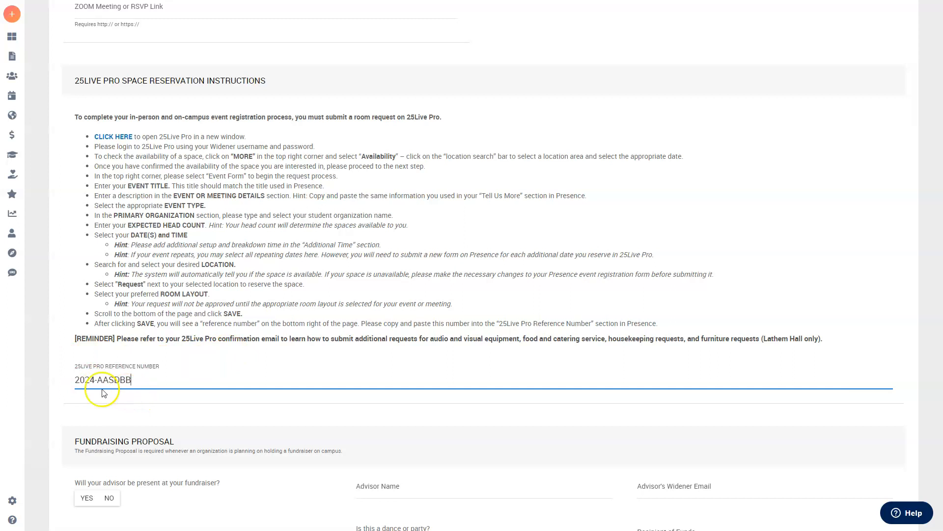
left_click_drag(77, 381, 96, 381)
left_click_drag(163, 378, 96, 378)
left_click(242, 316)
scroll(245, 315, "down", 4)
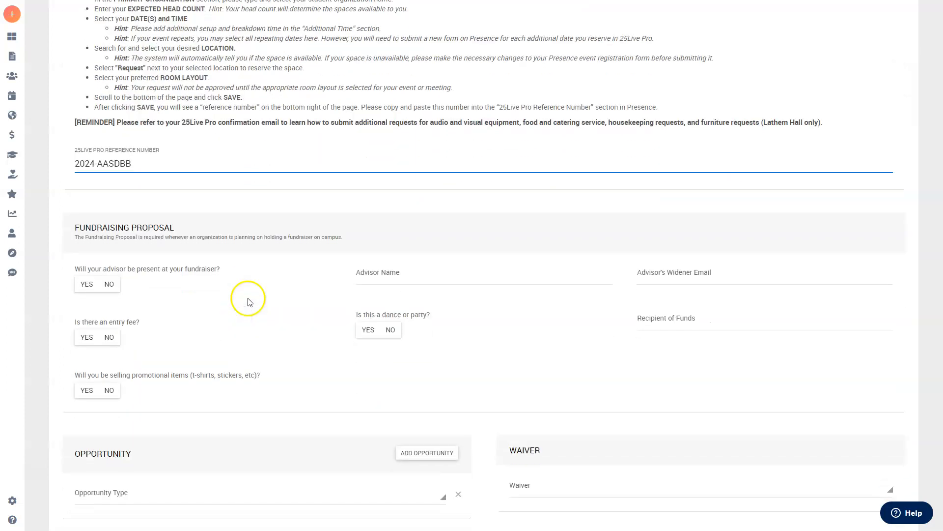
scroll(246, 294, "down", 1)
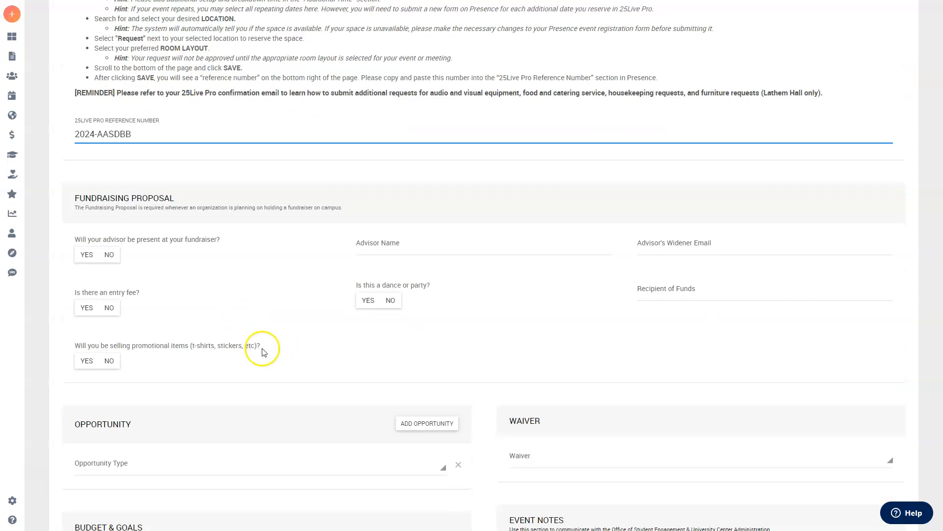
Step: Answer No to the advisor present, entry fee, and dance or party questions
left_click(109, 255)
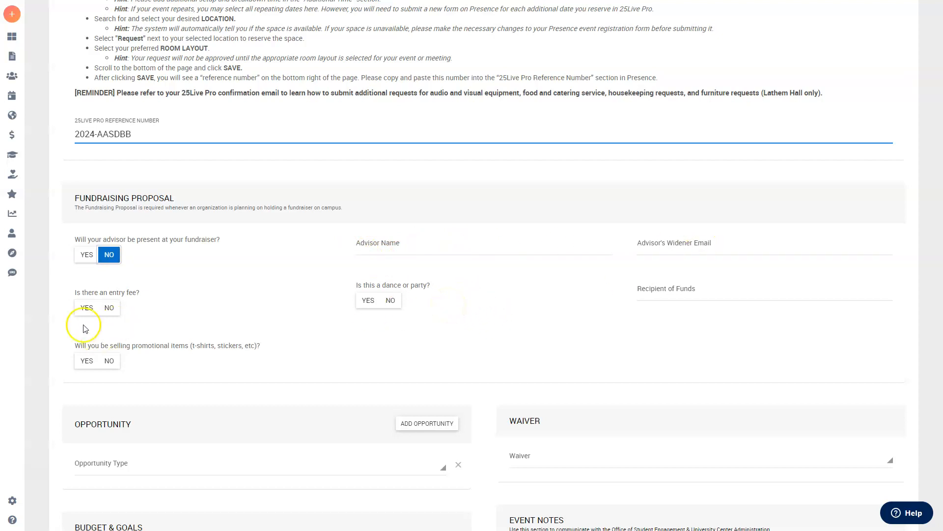
left_click(110, 308)
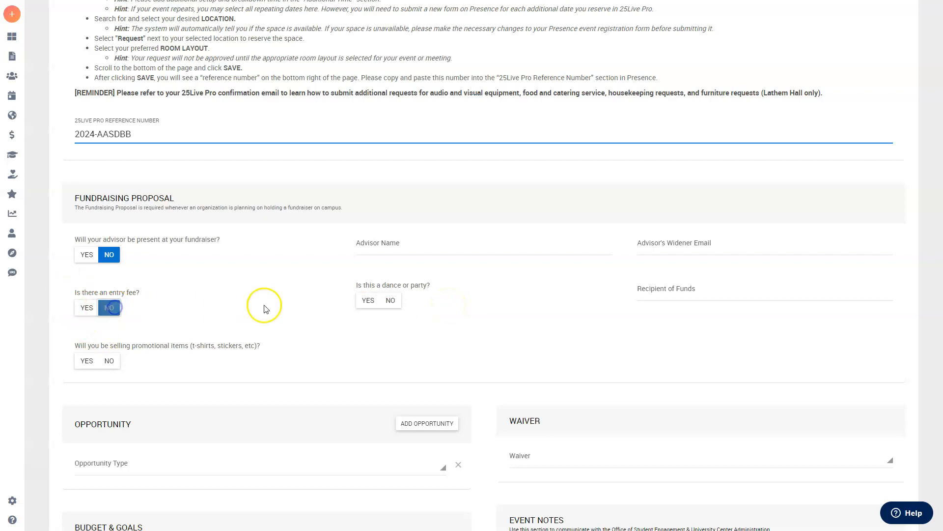
left_click(390, 300)
left_click(732, 291)
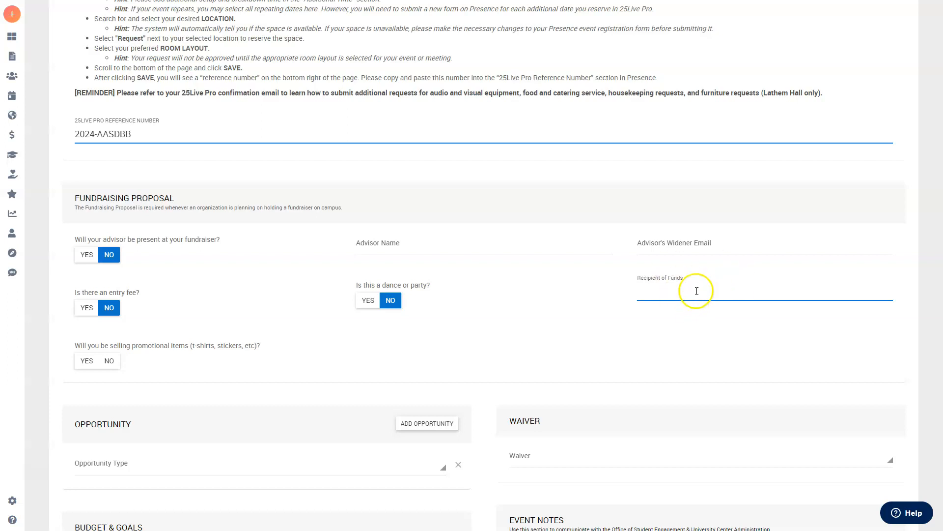
scroll(670, 268, "down", 1)
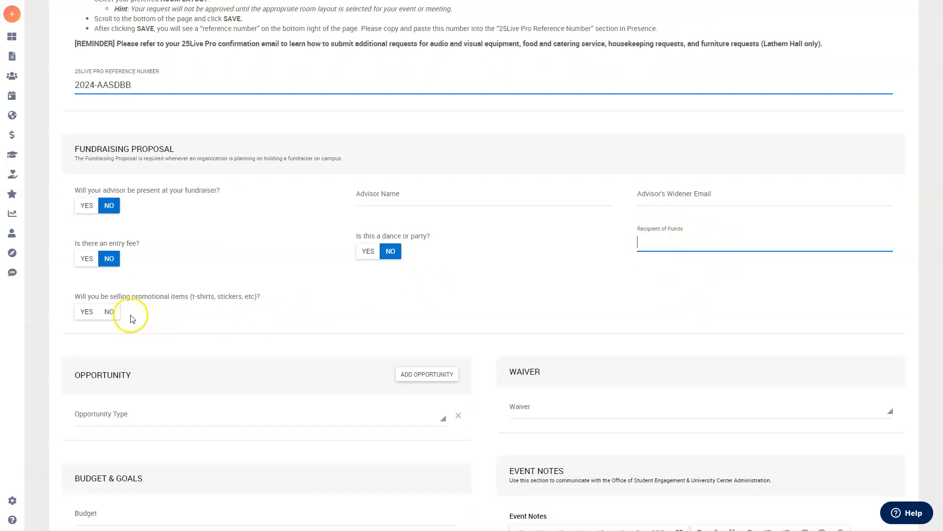
Step: Answer Yes to selling promotional items
left_click(82, 315)
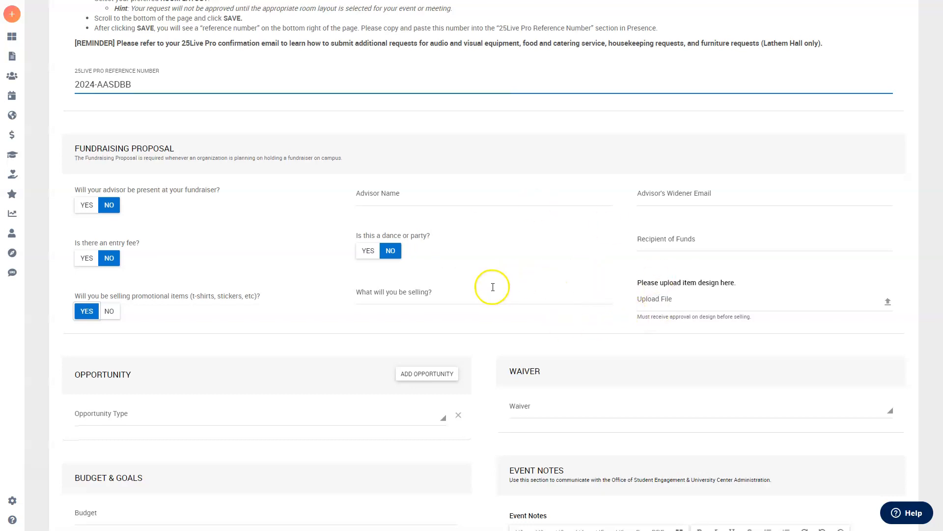
scroll(493, 287, "down", 4)
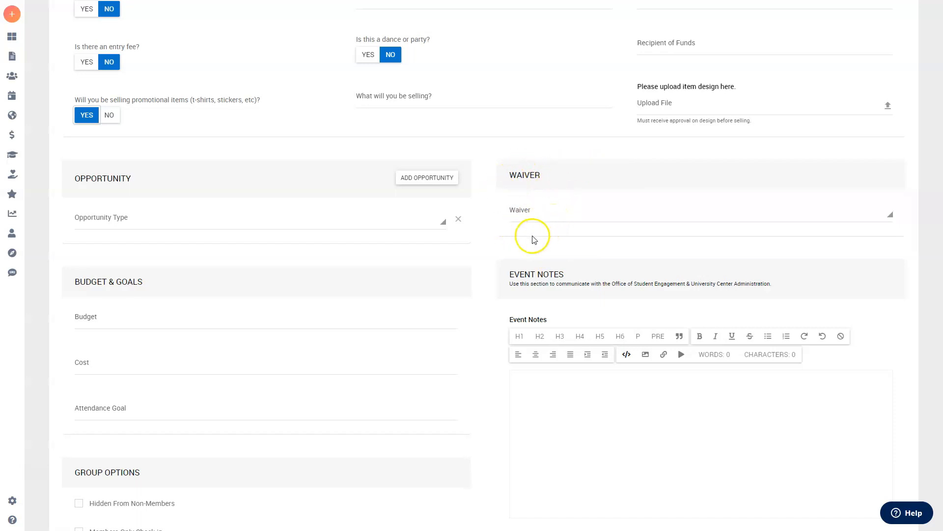
scroll(533, 240, "down", 2)
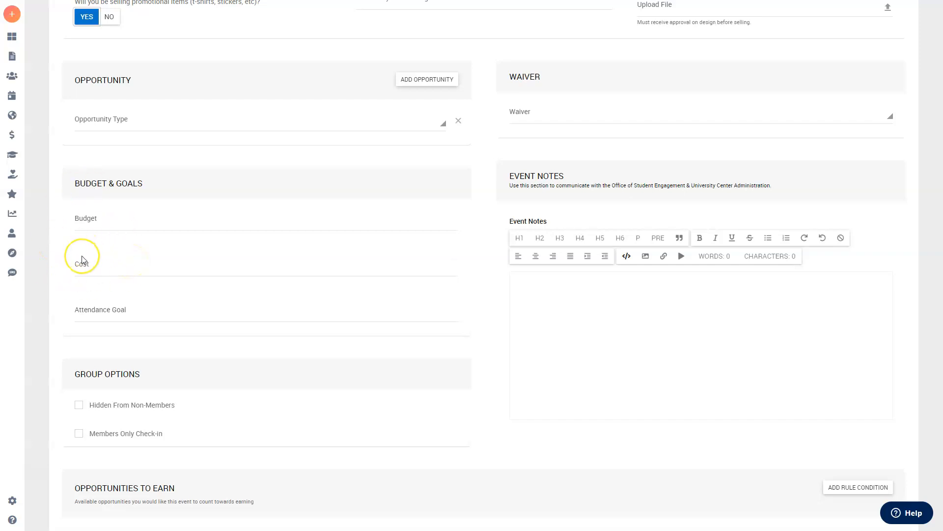
scroll(709, 272, "down", 2)
Step: Check Hidden From Non-Members under Group Options
left_click(642, 250)
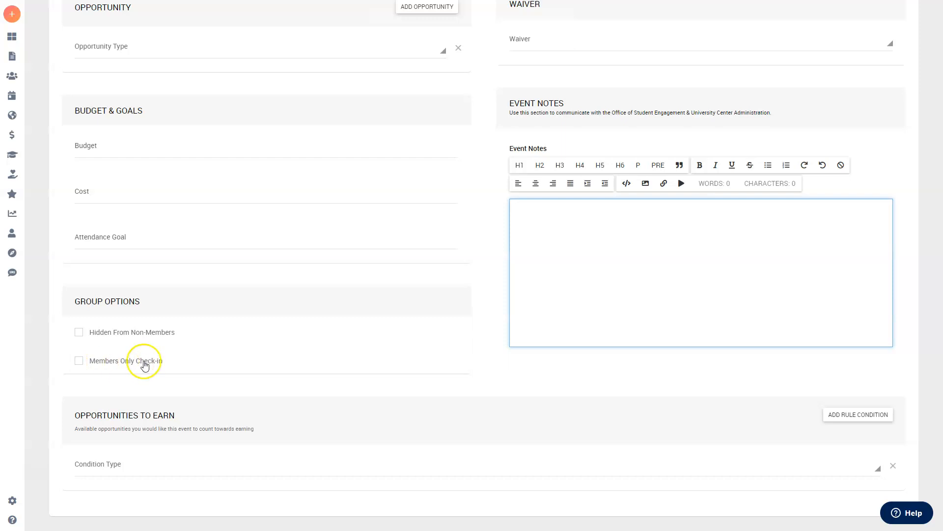
left_click(80, 334)
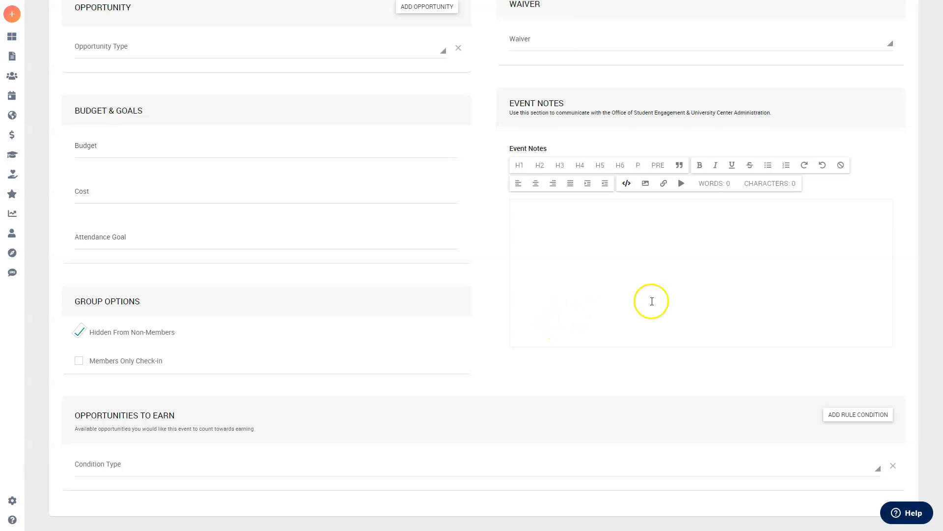
middle_click(917, 379)
Step: Send the RSO Leader Training registration with Submit for Approval
middle_click(919, 125)
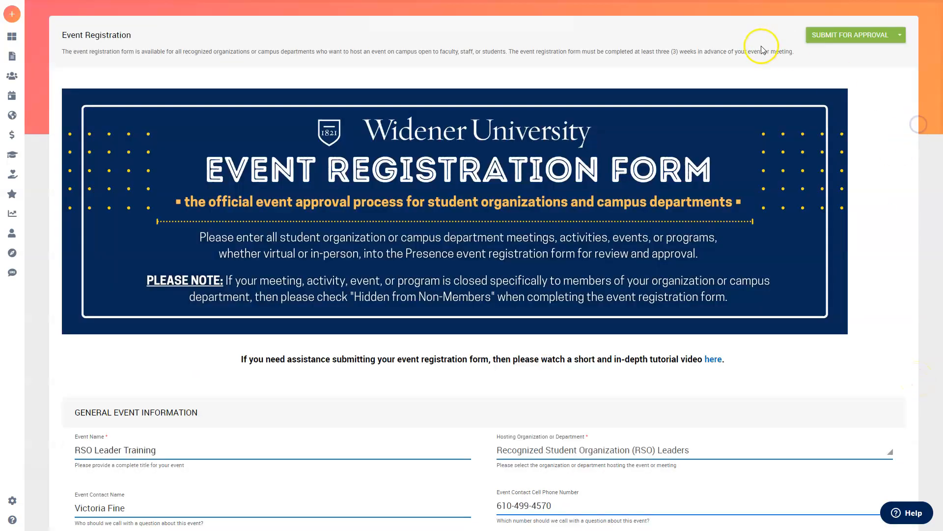
left_click(843, 42)
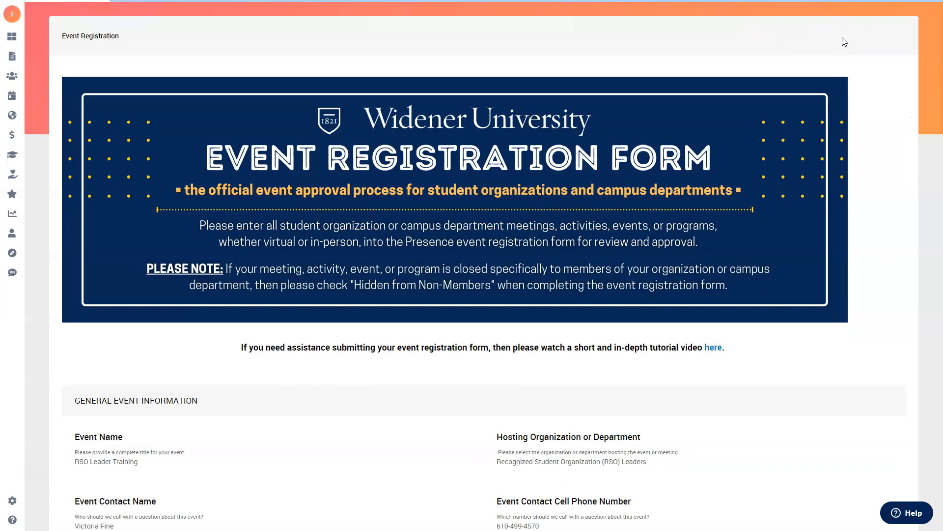